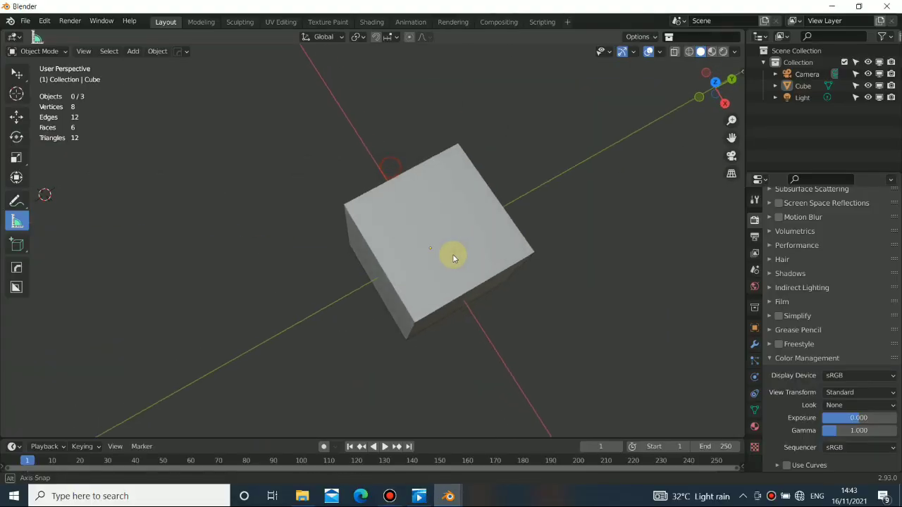
Step: Replay and scrub through the reference shattering clip up to the rubble shot, then return to Blender
{"action": "middle_click_drag", "start_coordinate": [462, 273], "coordinate": [416, 225]}
{"action": "scroll", "coordinate": [405, 226], "scroll_direction": "down", "scroll_amount": 4}
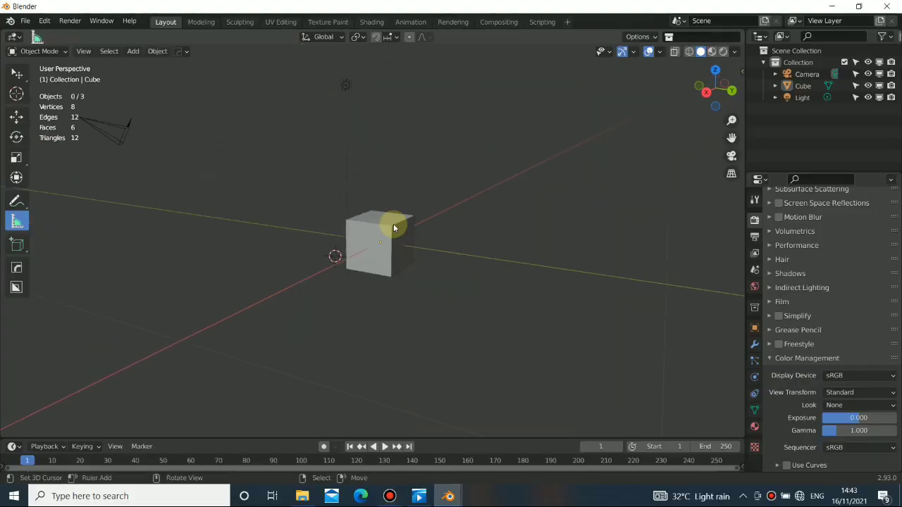
{"action": "left_click", "coordinate": [419, 496]}
{"action": "left_click", "coordinate": [283, 329]}
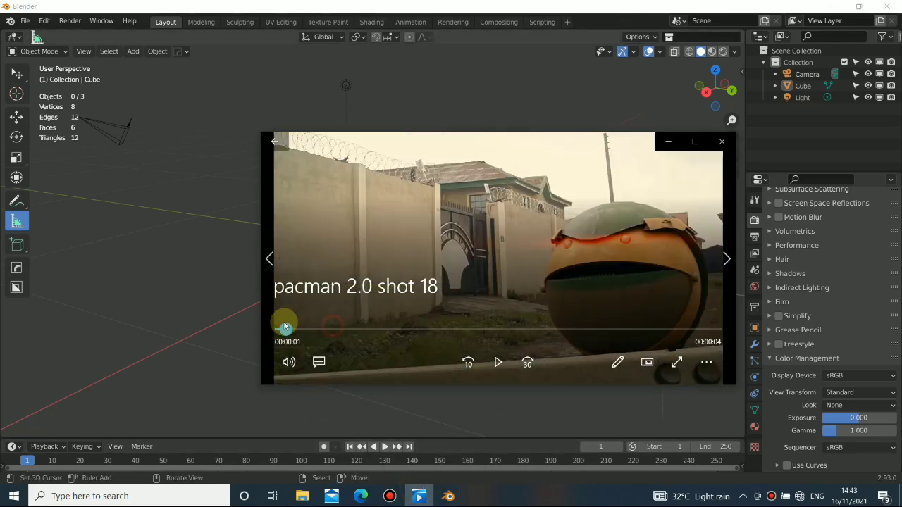
{"action": "left_click", "coordinate": [494, 362]}
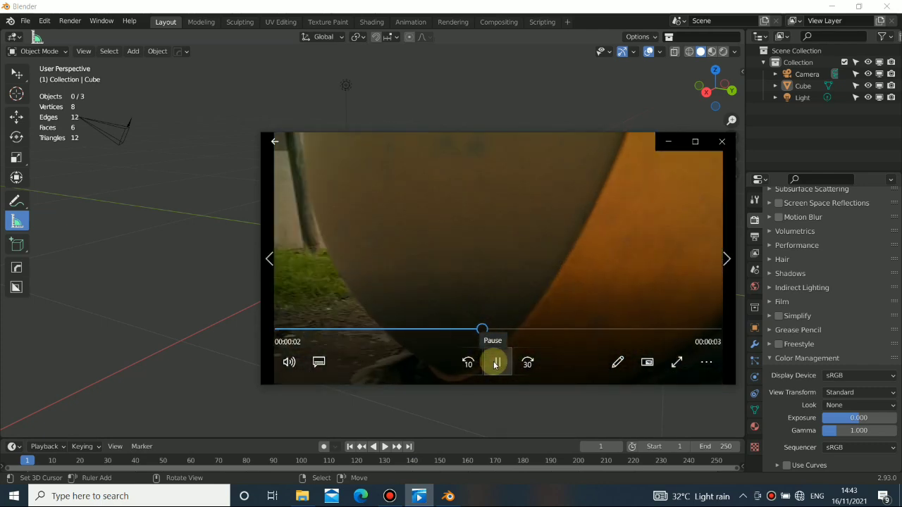
{"action": "left_click_drag", "start_coordinate": [441, 329], "coordinate": [325, 343]}
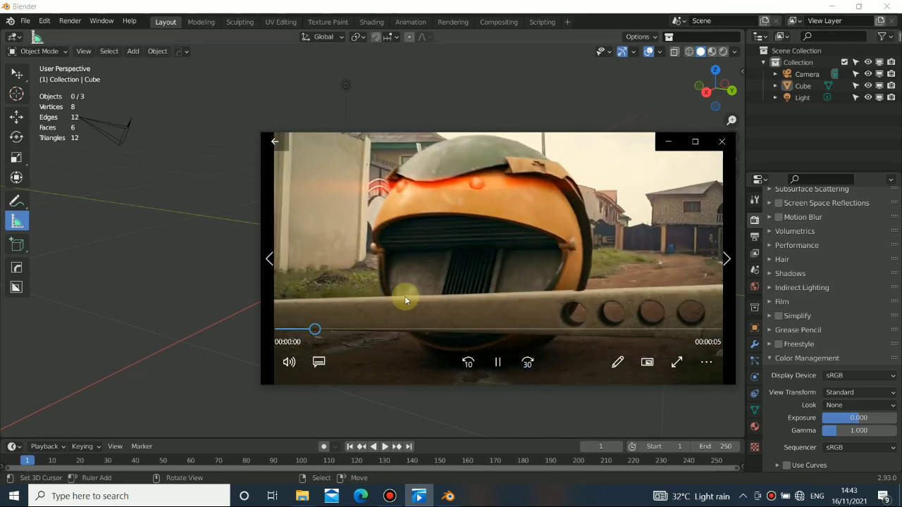
{"action": "left_click", "coordinate": [275, 329]}
{"action": "left_click_drag", "start_coordinate": [393, 329], "coordinate": [278, 328]}
{"action": "left_click", "coordinate": [497, 362]}
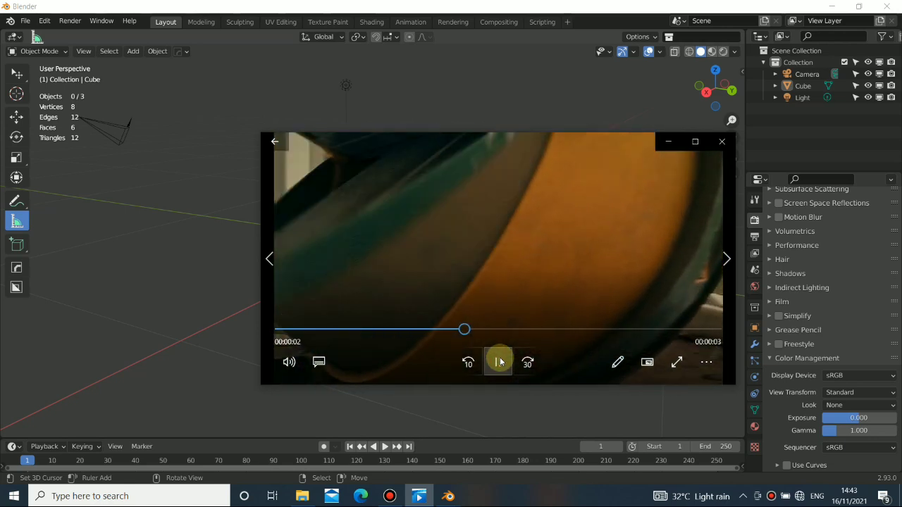
{"action": "left_click_drag", "start_coordinate": [504, 328], "coordinate": [276, 328]}
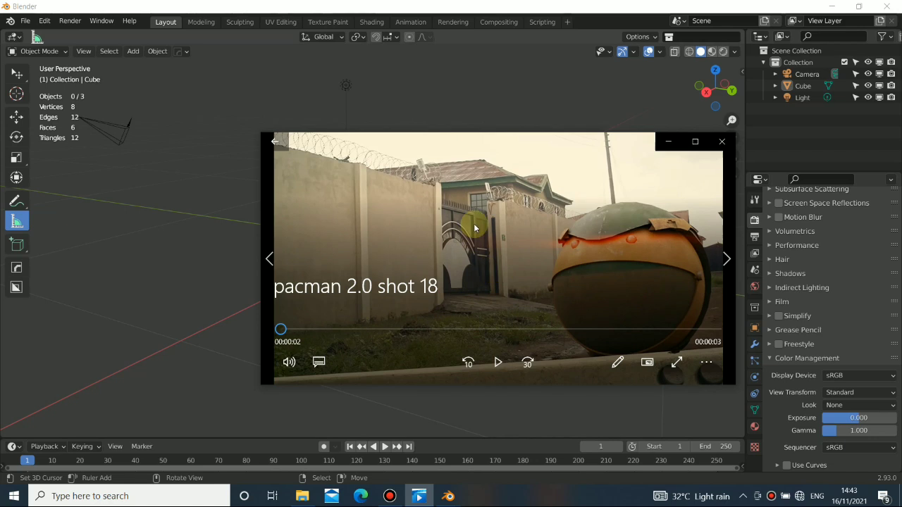
{"action": "mouse_move", "coordinate": [285, 329]}
{"action": "left_mouse_down"}
{"action": "mouse_move", "coordinate": [354, 336]}
{"action": "mouse_move", "coordinate": [413, 329]}
{"action": "mouse_move", "coordinate": [281, 316]}
{"action": "left_mouse_up"}
{"action": "left_click", "coordinate": [668, 145]}
Step: Orbit the cube, then review the reference clip again up to the ball shot
{"action": "middle_click_drag", "start_coordinate": [636, 153], "coordinate": [357, 189]}
{"action": "scroll", "coordinate": [408, 253], "scroll_direction": "up", "scroll_amount": 5}
{"action": "scroll", "coordinate": [337, 185], "scroll_direction": "down", "scroll_amount": 4}
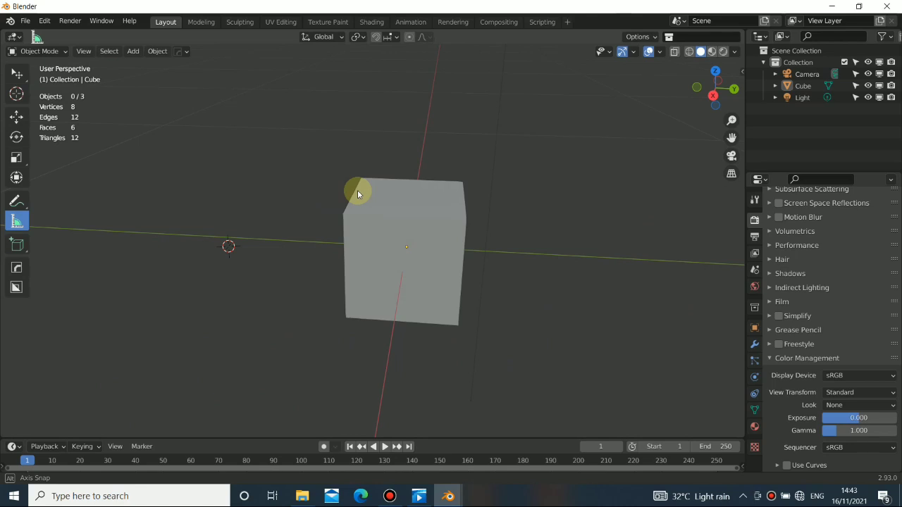
{"action": "middle_click_drag", "start_coordinate": [439, 181], "coordinate": [467, 427]}
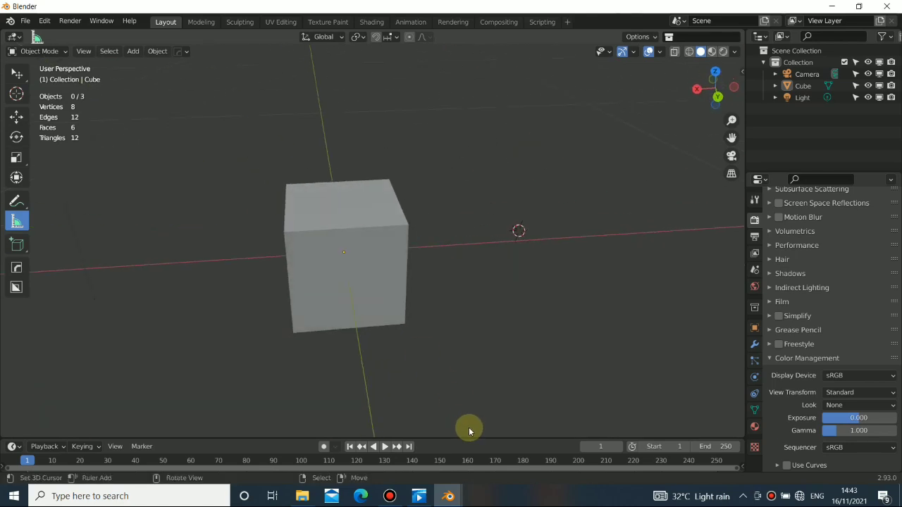
{"action": "left_click", "coordinate": [389, 496]}
{"action": "right_click", "coordinate": [182, 332], "text": "shift"}
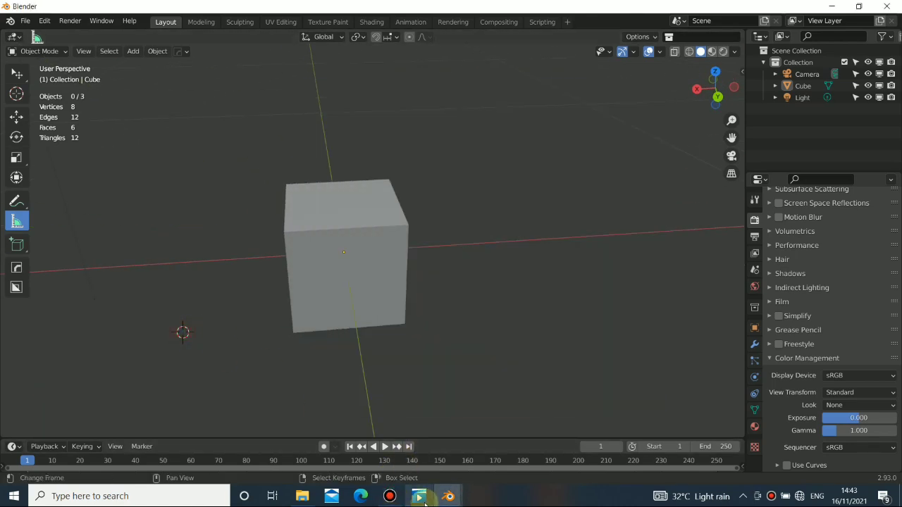
{"action": "left_click", "coordinate": [419, 496]}
{"action": "left_click_drag", "start_coordinate": [295, 330], "coordinate": [239, 335]}
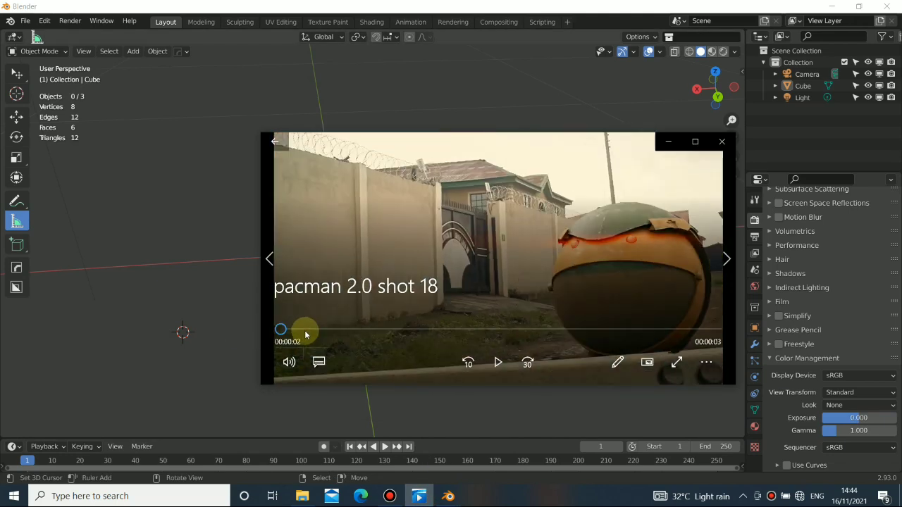
{"action": "left_click_drag", "start_coordinate": [305, 335], "coordinate": [322, 329]}
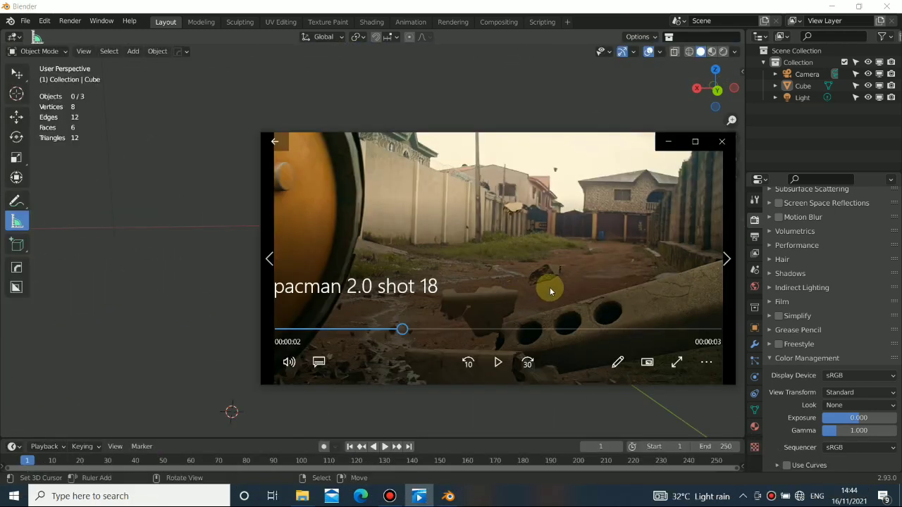
{"action": "left_click", "coordinate": [215, 279]}
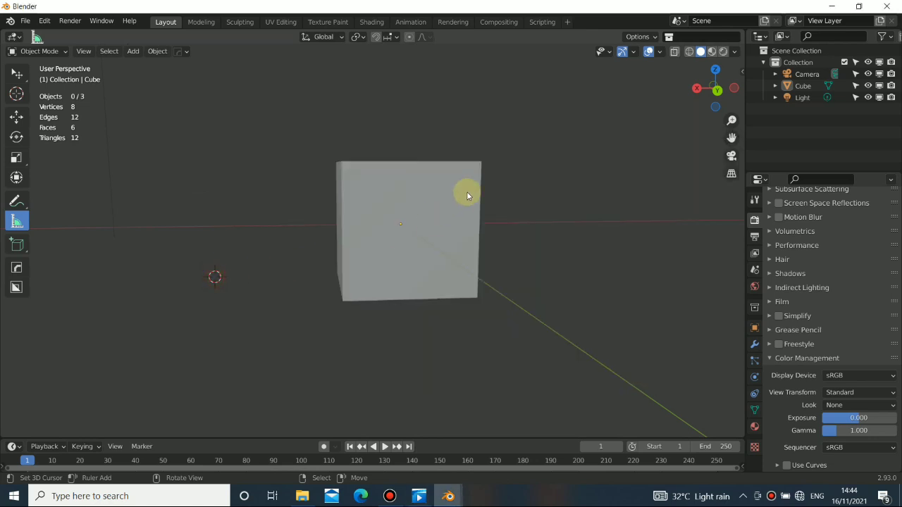
Step: Check Preferences for the installed RBDLab add-on by searching add-ons for 'rbd'
{"action": "left_click", "coordinate": [23, 21]}
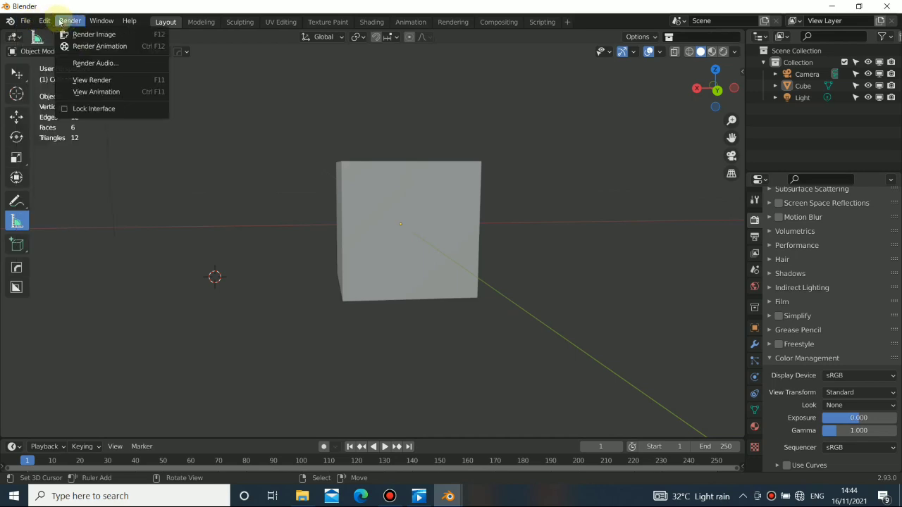
{"action": "mouse_move", "coordinate": [44, 23]}
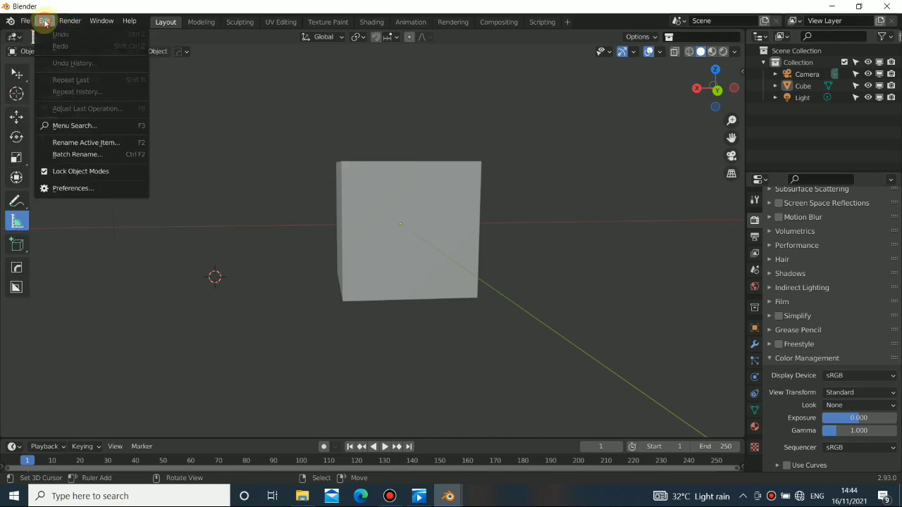
{"action": "left_click", "coordinate": [72, 189]}
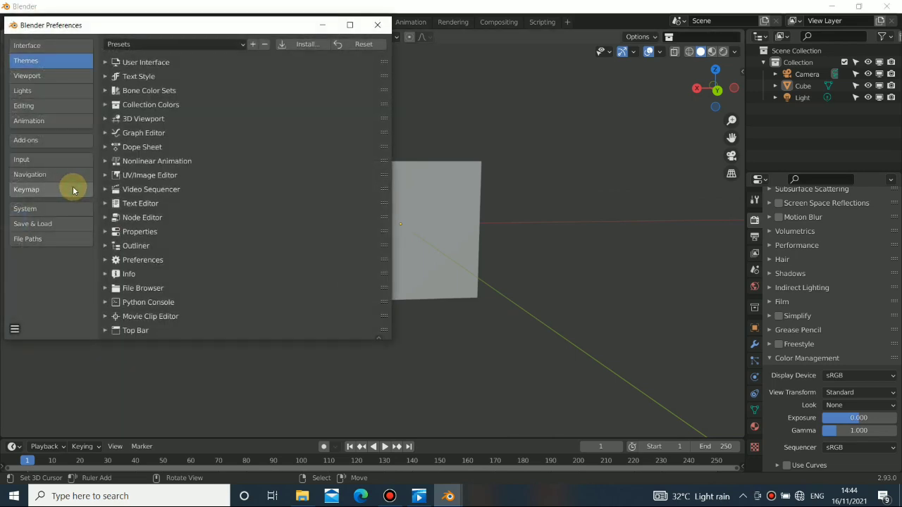
{"action": "left_click", "coordinate": [33, 142]}
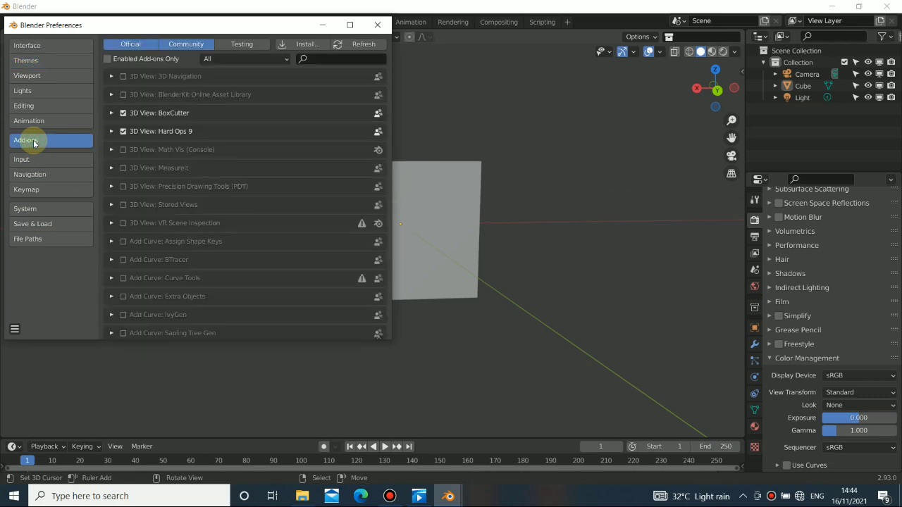
{"action": "left_click", "coordinate": [320, 57]}
{"action": "type", "text": "rbd"}
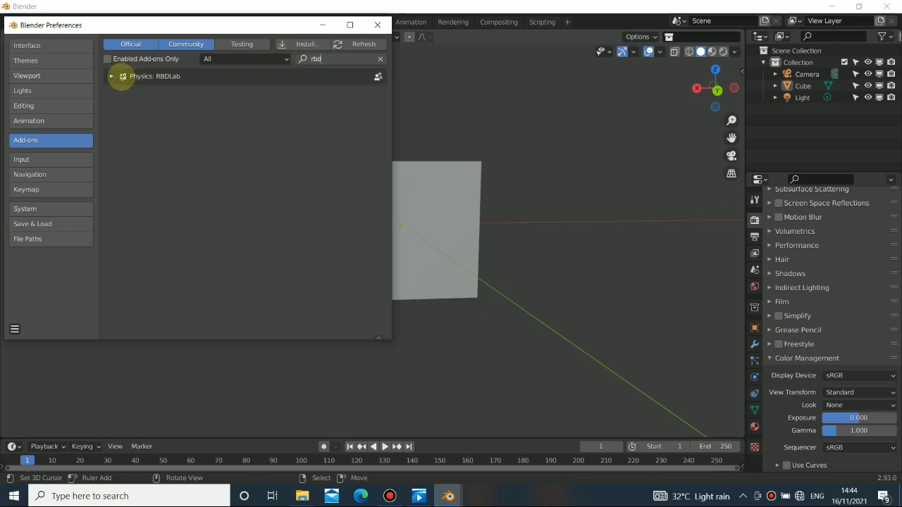
{"action": "left_click", "coordinate": [378, 25]}
{"action": "middle_click_drag", "start_coordinate": [429, 210], "coordinate": [467, 270]}
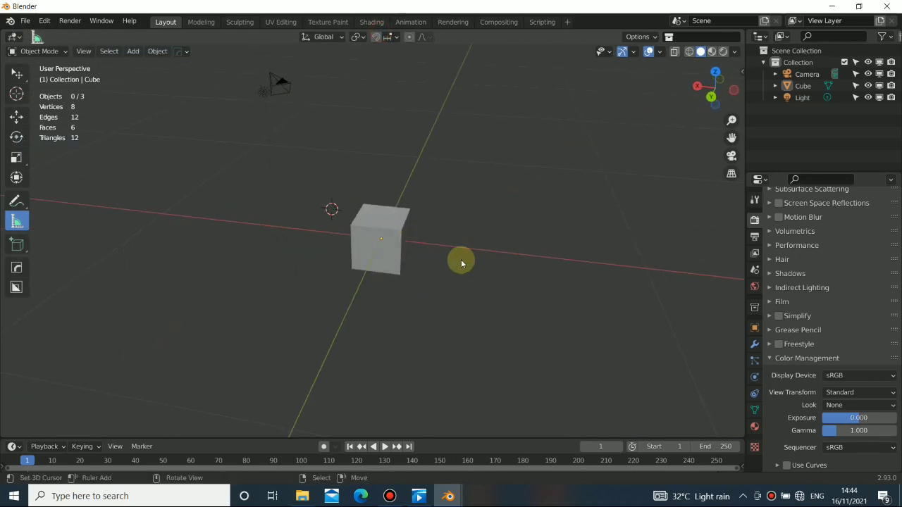
Step: Show and widen the sidebar, browse the RBDLab tabs, and settle on Cell Fracture
{"action": "key", "text": "n"}
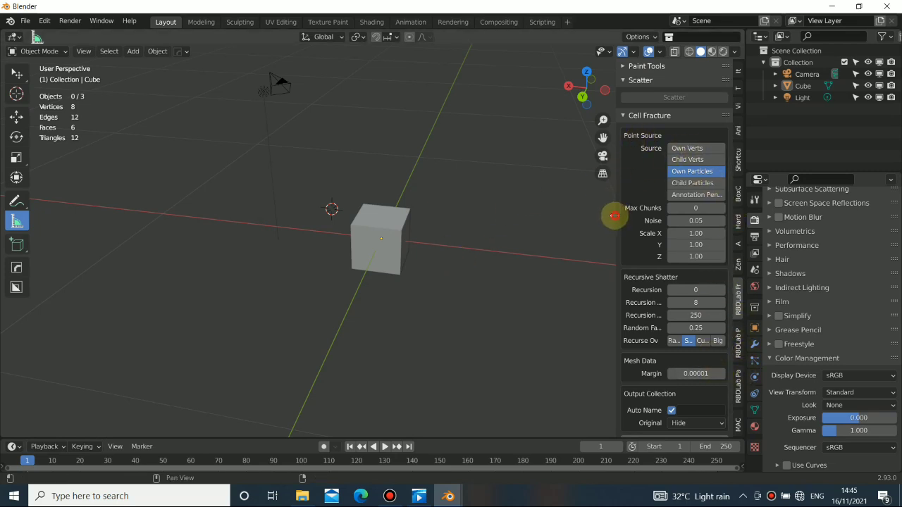
{"action": "left_click_drag", "start_coordinate": [615, 216], "coordinate": [596, 215]}
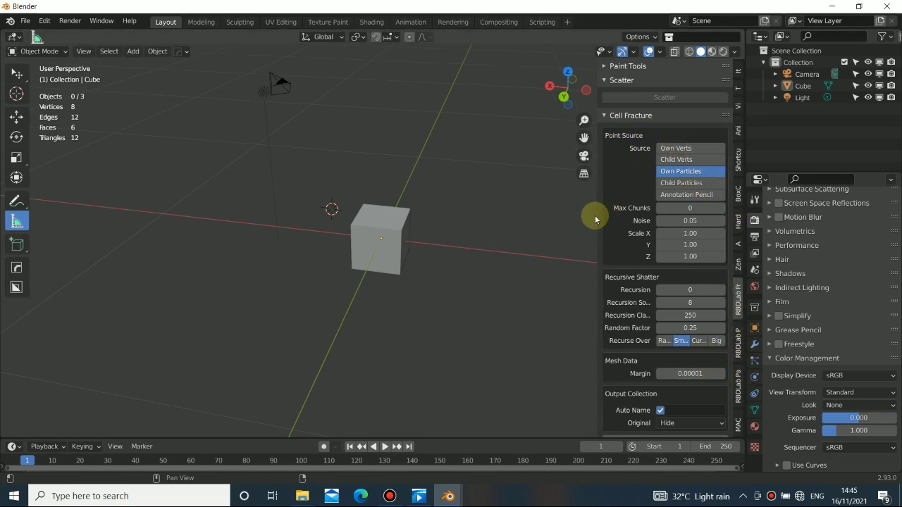
{"action": "left_click", "coordinate": [739, 346]}
{"action": "left_click", "coordinate": [739, 381]}
{"action": "left_click", "coordinate": [739, 346]}
{"action": "left_click", "coordinate": [736, 306]}
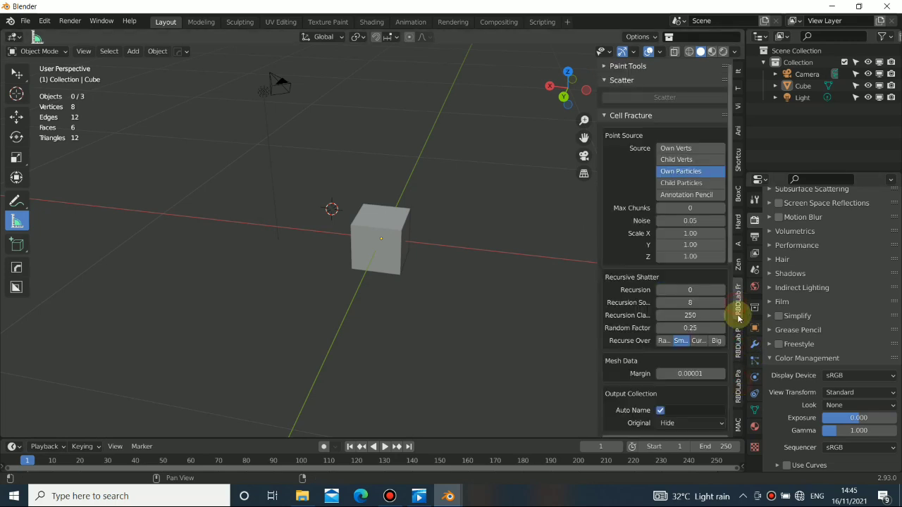
{"action": "left_click", "coordinate": [741, 341]}
{"action": "left_click", "coordinate": [739, 378]}
{"action": "left_click", "coordinate": [739, 352]}
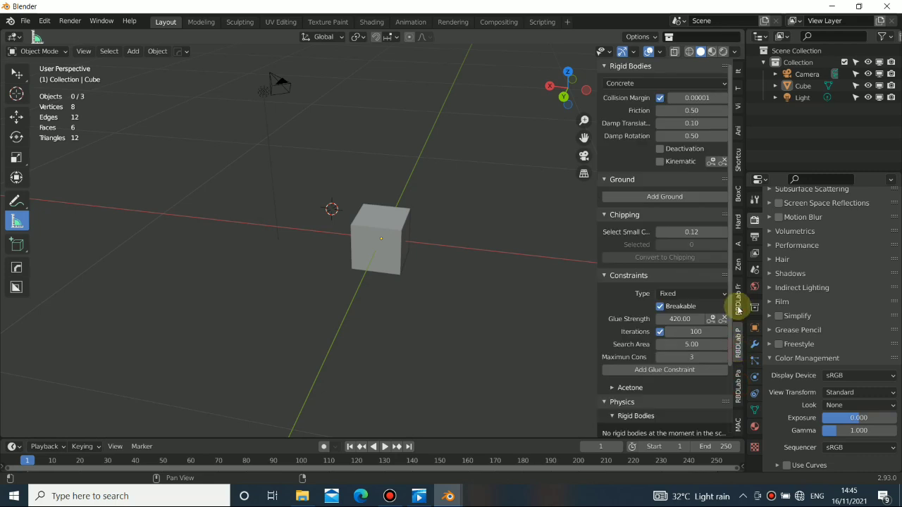
{"action": "left_click", "coordinate": [737, 308]}
Step: Orbit and zoom around the default cube to view it from several angles
{"action": "scroll", "coordinate": [632, 197], "scroll_direction": "down", "scroll_amount": 5}
{"action": "scroll", "coordinate": [633, 212], "scroll_direction": "up", "scroll_amount": 5}
{"action": "middle_click_drag", "start_coordinate": [382, 284], "coordinate": [314, 254]}
{"action": "middle_click_drag", "start_coordinate": [444, 250], "coordinate": [429, 177]}
{"action": "mouse_move", "coordinate": [362, 4]}
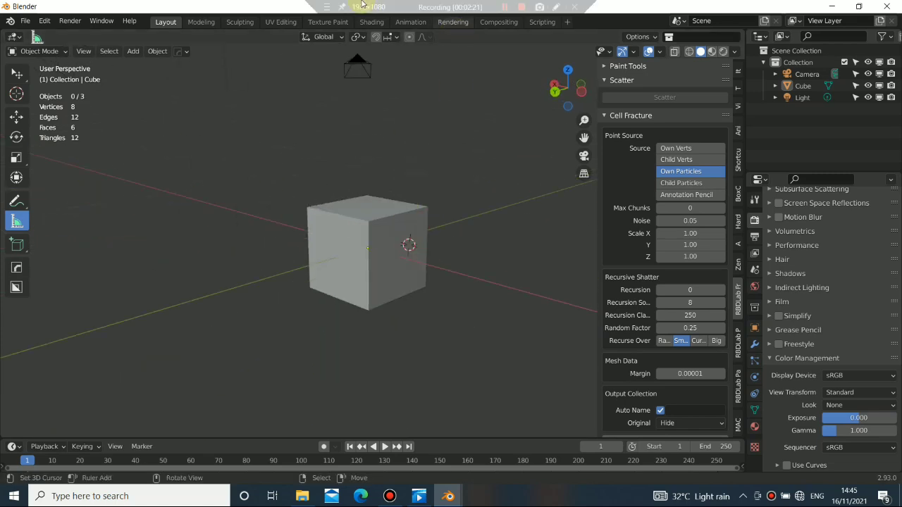
{"action": "middle_click_drag", "start_coordinate": [338, 201], "coordinate": [474, 85]}
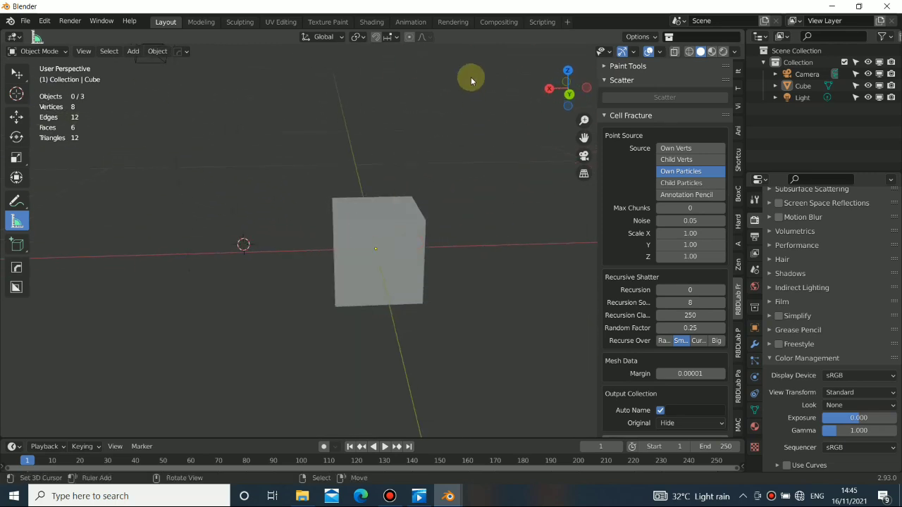
{"action": "middle_click_drag", "start_coordinate": [272, 256], "coordinate": [455, 257]}
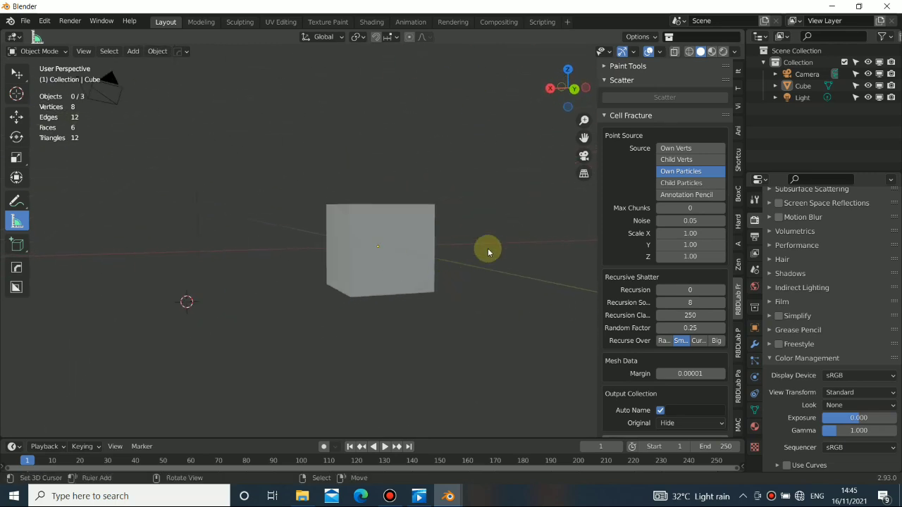
{"action": "middle_click_drag", "start_coordinate": [389, 255], "coordinate": [546, 267]}
{"action": "scroll", "coordinate": [665, 204], "scroll_direction": "down", "scroll_amount": 3}
{"action": "scroll", "coordinate": [665, 211], "scroll_direction": "up", "scroll_amount": 3}
Step: Select the cube and scatter fracture points inside it
{"action": "left_click", "coordinate": [402, 233]}
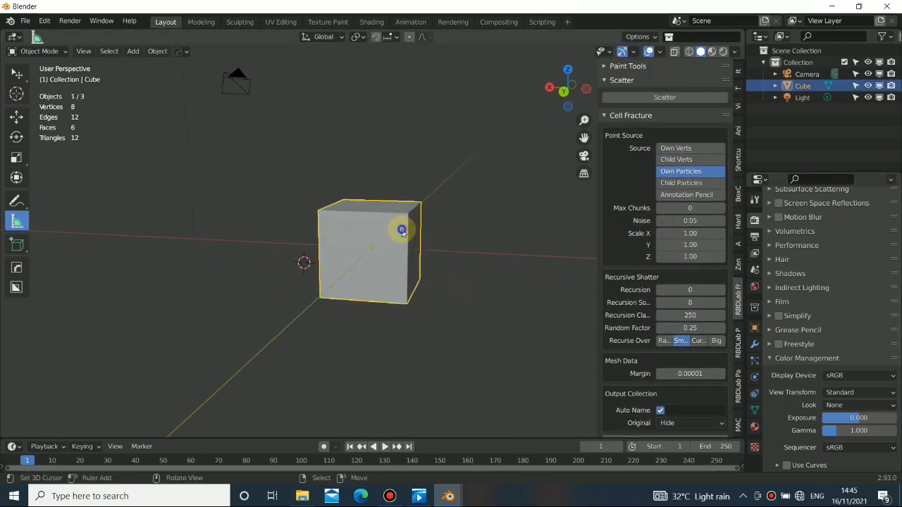
{"action": "middle_click_drag", "start_coordinate": [362, 243], "coordinate": [536, 212]}
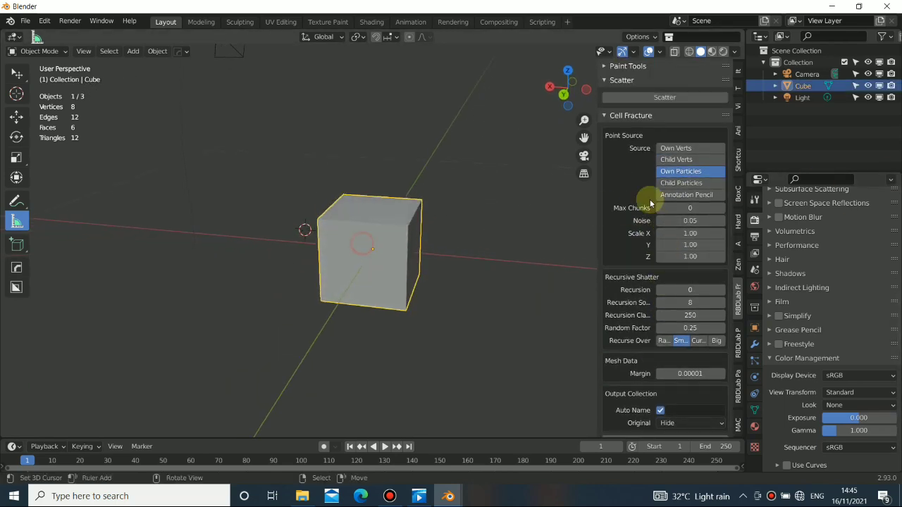
{"action": "left_click", "coordinate": [665, 98]}
{"action": "middle_click_drag", "start_coordinate": [515, 155], "coordinate": [395, 282]}
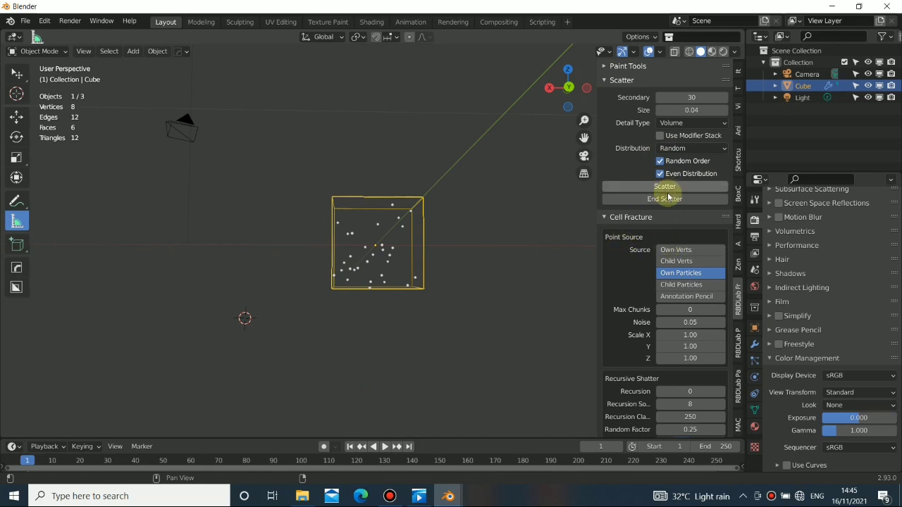
{"action": "scroll", "coordinate": [668, 261], "scroll_direction": "down", "scroll_amount": 5}
{"action": "scroll", "coordinate": [677, 274], "scroll_direction": "up", "scroll_amount": 2}
{"action": "scroll", "coordinate": [665, 232], "scroll_direction": "up", "scroll_amount": 3}
{"action": "scroll", "coordinate": [664, 296], "scroll_direction": "down", "scroll_amount": 6}
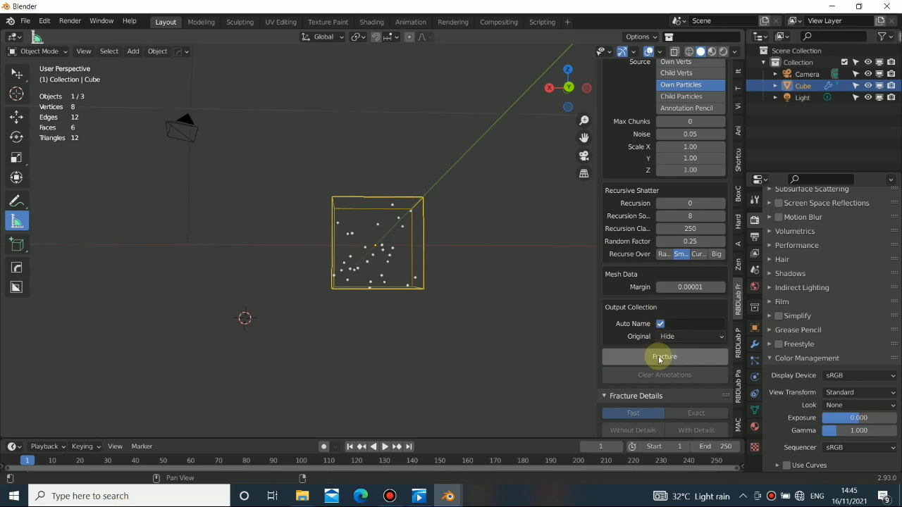
Step: Fracture the cube into chunks from the scattered points and inspect the result
{"action": "left_click", "coordinate": [660, 357]}
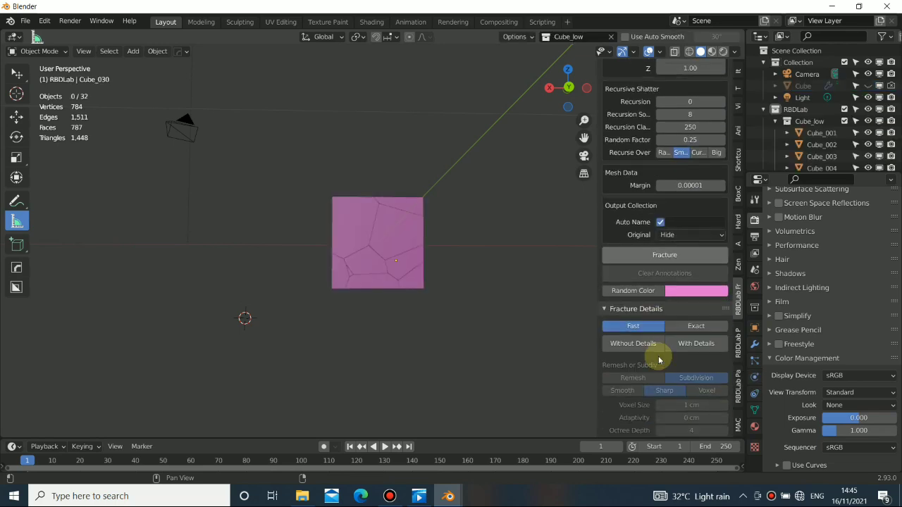
{"action": "middle_click_drag", "start_coordinate": [289, 171], "coordinate": [386, 255]}
{"action": "scroll", "coordinate": [415, 240], "scroll_direction": "up", "scroll_amount": 4}
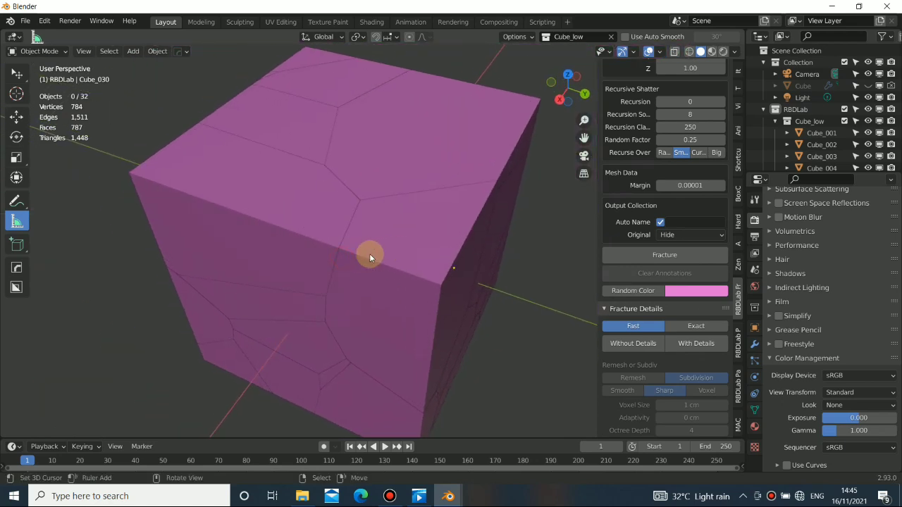
{"action": "scroll", "coordinate": [326, 240], "scroll_direction": "down", "scroll_amount": 5}
{"action": "middle_click_drag", "start_coordinate": [325, 240], "coordinate": [380, 220]}
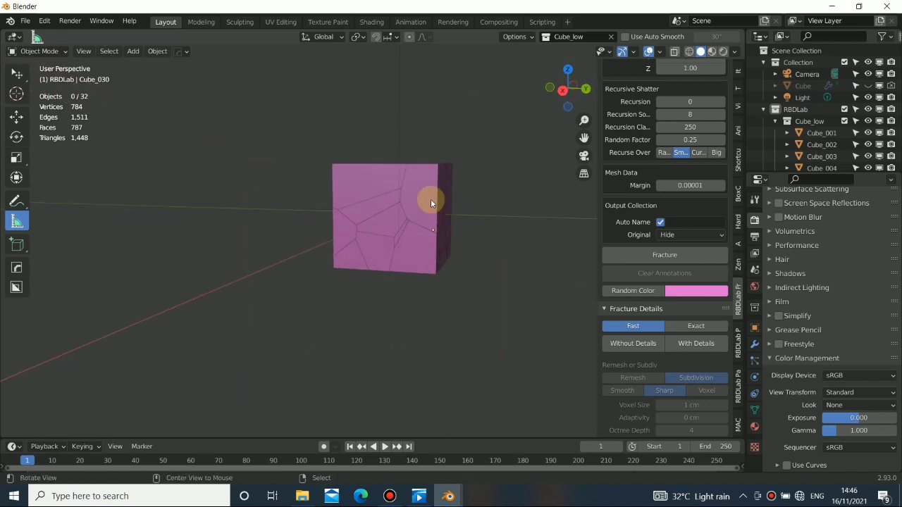
{"action": "middle_click_drag", "start_coordinate": [429, 202], "coordinate": [357, 238]}
{"action": "scroll", "coordinate": [415, 233], "scroll_direction": "up", "scroll_amount": 6}
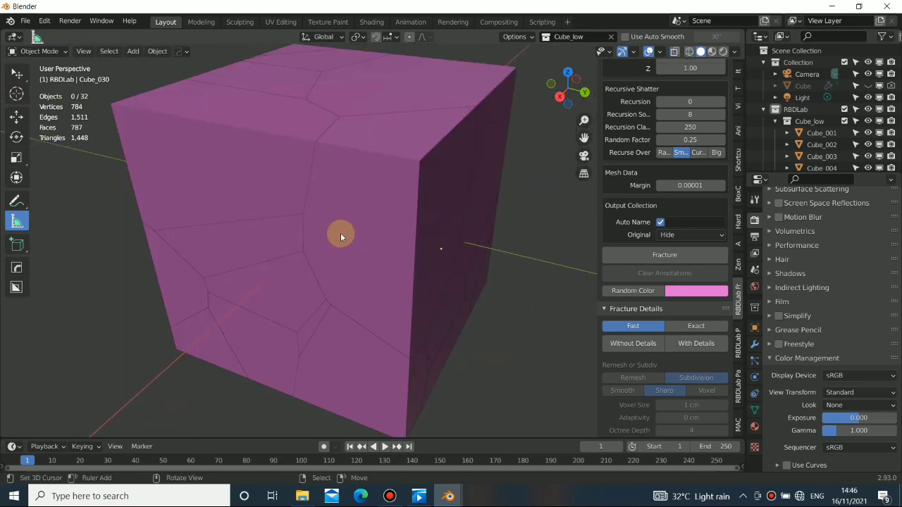
{"action": "scroll", "coordinate": [408, 189], "scroll_direction": "down", "scroll_amount": 3}
Step: Test-grab one fracture chunk with G, then cancel so it stays in place
{"action": "left_click", "coordinate": [408, 188]}
{"action": "scroll", "coordinate": [411, 230], "scroll_direction": "down", "scroll_amount": 3}
{"action": "key", "text": "g"}
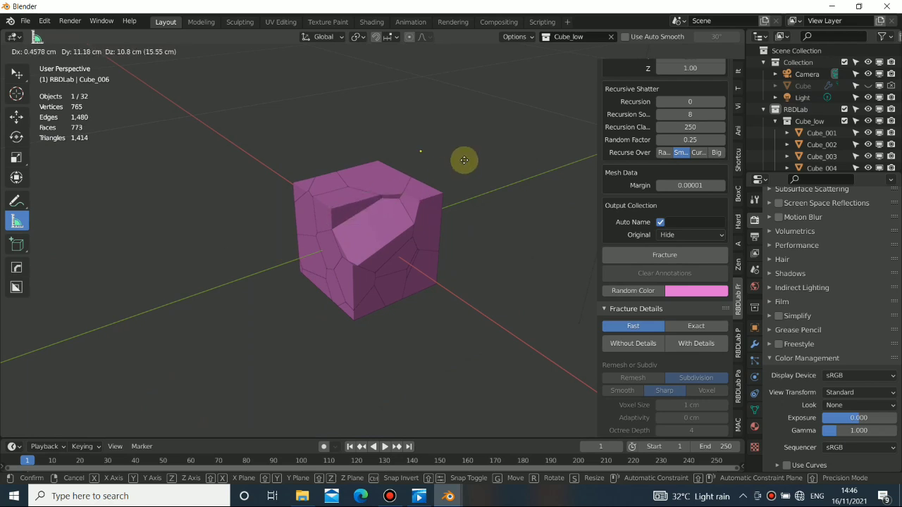
{"action": "right_click", "coordinate": [464, 160]}
{"action": "middle_click_drag", "start_coordinate": [459, 171], "coordinate": [303, 293]}
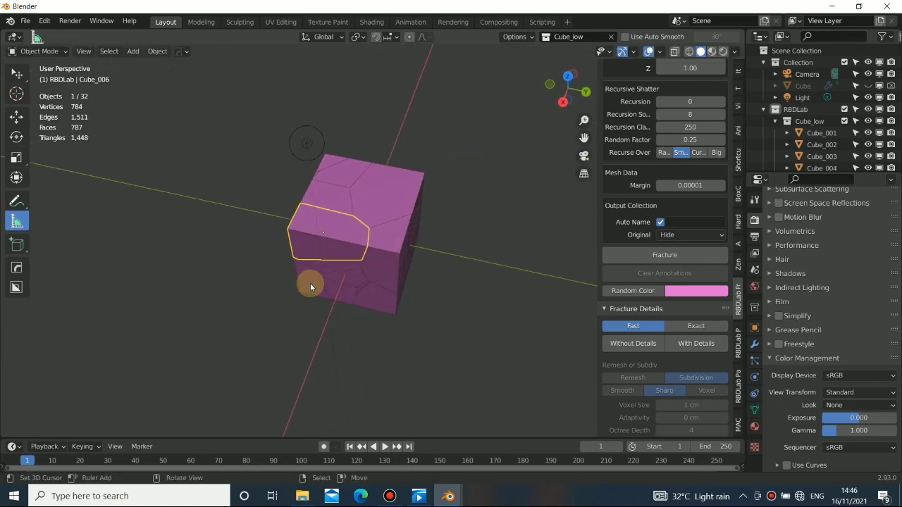
{"action": "middle_click_drag", "start_coordinate": [350, 274], "coordinate": [360, 265], "text": "shift"}
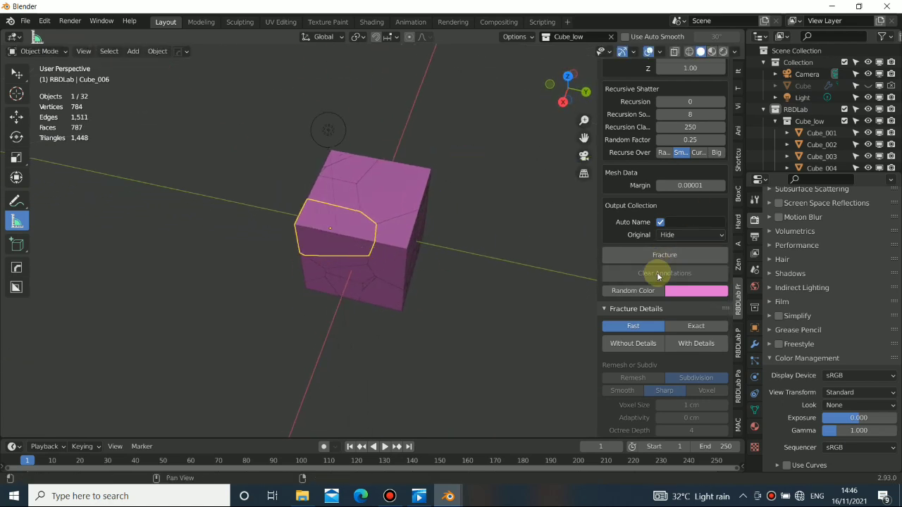
{"action": "scroll", "coordinate": [659, 308], "scroll_direction": "down", "scroll_amount": 2}
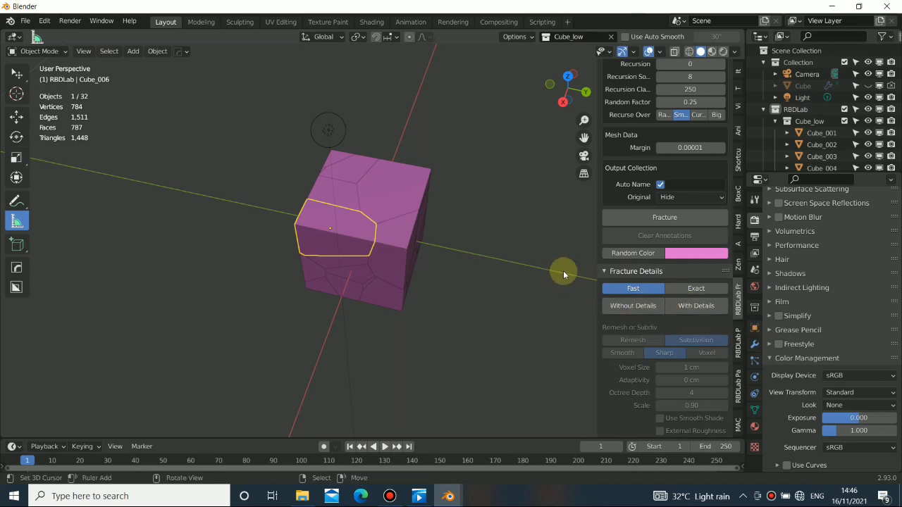
Step: Glance at the reference video again, then return to the fractured cube
{"action": "mouse_move", "coordinate": [389, 496]}
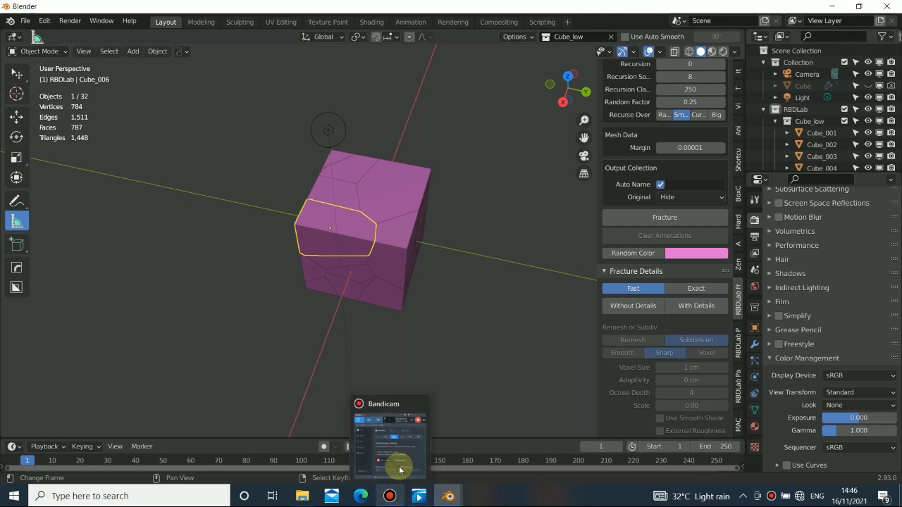
{"action": "left_click", "coordinate": [420, 496]}
{"action": "mouse_move", "coordinate": [405, 330]}
{"action": "left_mouse_down"}
{"action": "mouse_move", "coordinate": [492, 333]}
{"action": "mouse_move", "coordinate": [390, 329]}
{"action": "mouse_move", "coordinate": [406, 337]}
{"action": "left_mouse_up"}
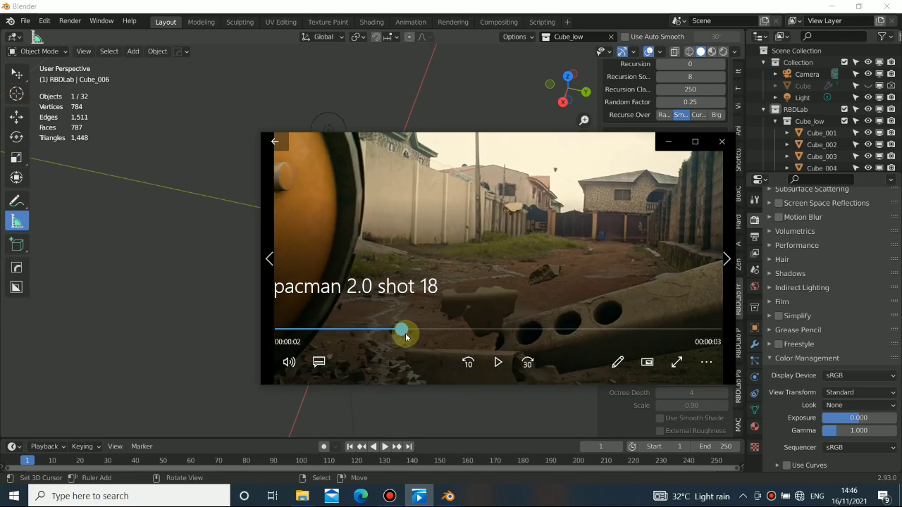
{"action": "left_click", "coordinate": [210, 298]}
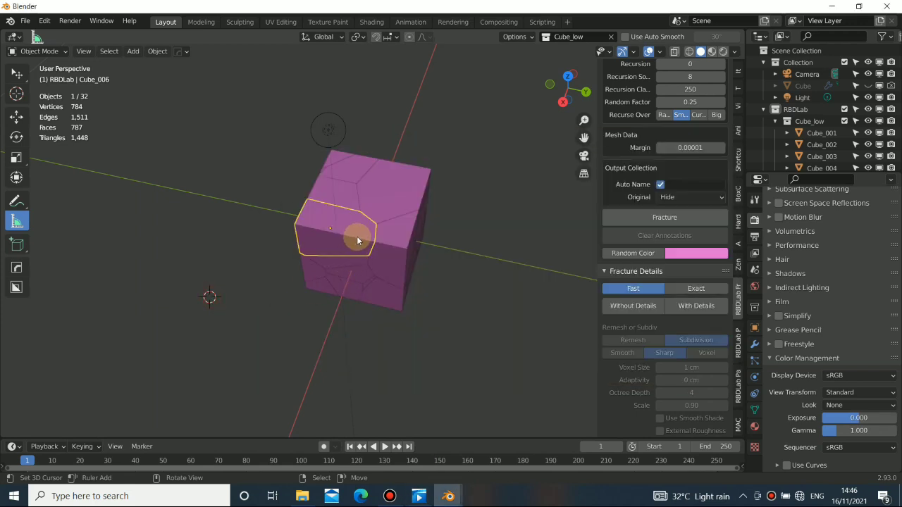
{"action": "middle_click_drag", "start_coordinate": [517, 273], "coordinate": [368, 304]}
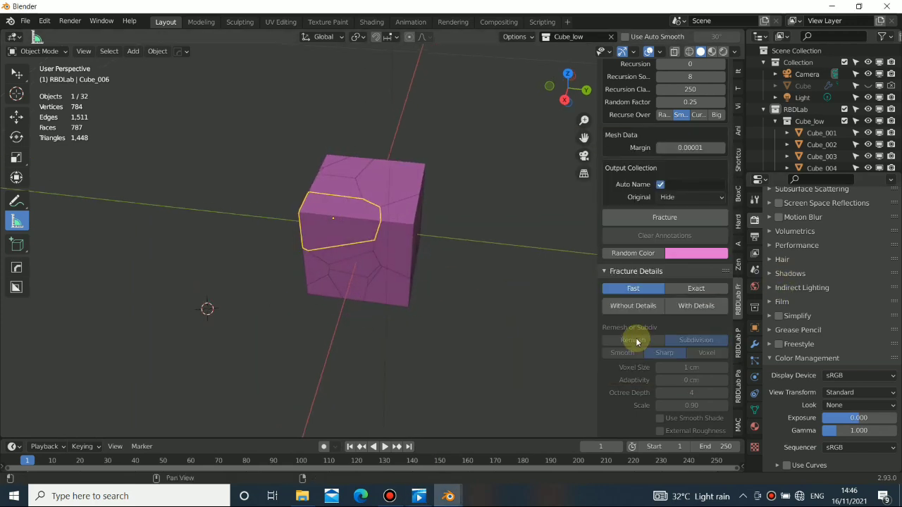
Step: Generate high-detail chunk versions and inspect them in wireframe and solid shading
{"action": "left_click", "coordinate": [695, 308]}
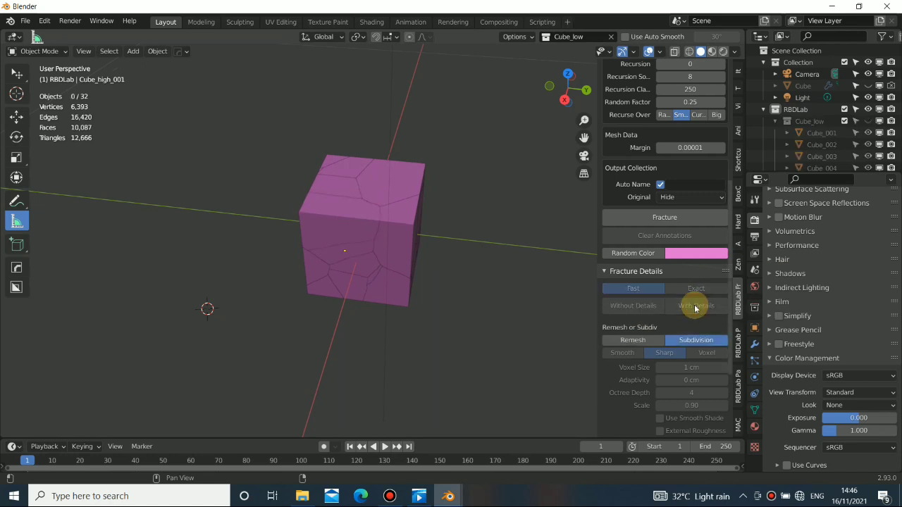
{"action": "scroll", "coordinate": [323, 266], "scroll_direction": "up", "scroll_amount": 6}
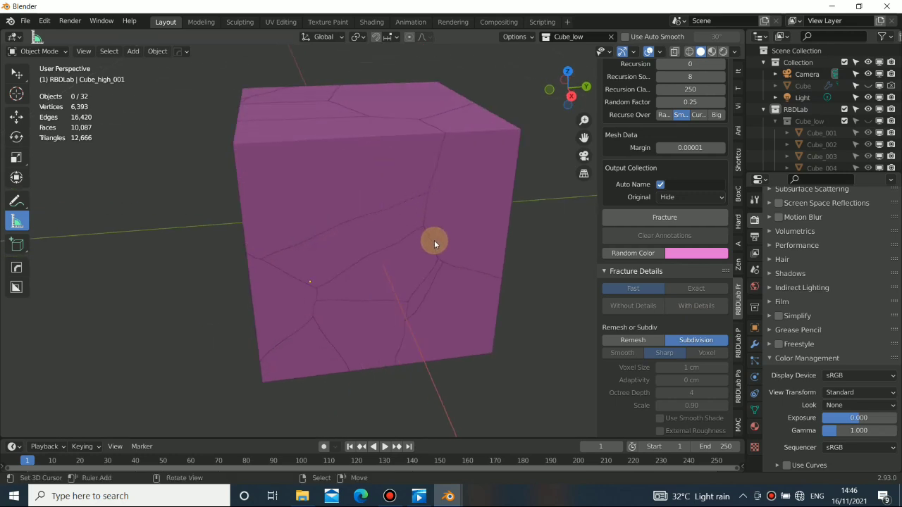
{"action": "middle_click_drag", "start_coordinate": [423, 179], "coordinate": [326, 177]}
{"action": "middle_click_drag", "start_coordinate": [386, 248], "coordinate": [419, 232]}
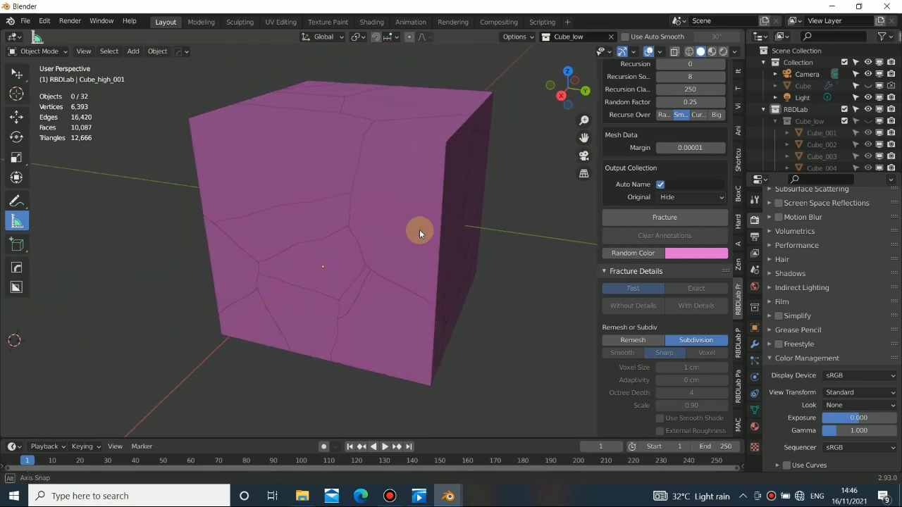
{"action": "scroll", "coordinate": [689, 352], "scroll_direction": "down", "scroll_amount": 4}
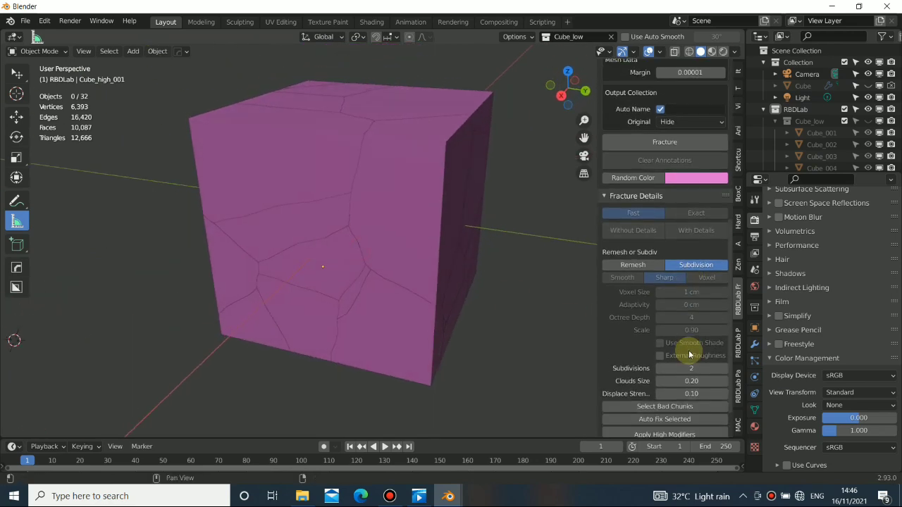
{"action": "key", "text": "shift+z"}
{"action": "mouse_move", "coordinate": [366, 253]}
{"action": "middle_mouse_down"}
{"action": "mouse_move", "coordinate": [451, 228]}
{"action": "mouse_move", "coordinate": [378, 171]}
{"action": "middle_mouse_up"}
{"action": "scroll", "coordinate": [378, 171], "scroll_direction": "up", "scroll_amount": 5}
{"action": "scroll", "coordinate": [348, 227], "scroll_direction": "down", "scroll_amount": 6}
{"action": "mouse_move", "coordinate": [380, 235]}
{"action": "middle_mouse_down"}
{"action": "mouse_move", "coordinate": [353, 270]}
{"action": "mouse_move", "coordinate": [422, 240]}
{"action": "middle_mouse_up"}
{"action": "key", "text": "shift+z"}
Step: Test-shrink a chunk with S, then undo it to restore its size
{"action": "key", "text": "s"}
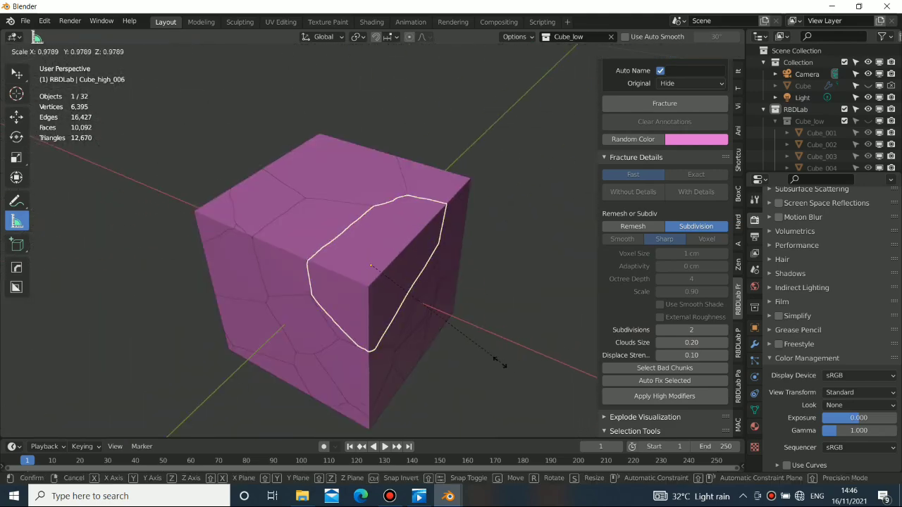
{"action": "left_click", "coordinate": [404, 306]}
{"action": "middle_click_drag", "start_coordinate": [405, 306], "coordinate": [378, 223]}
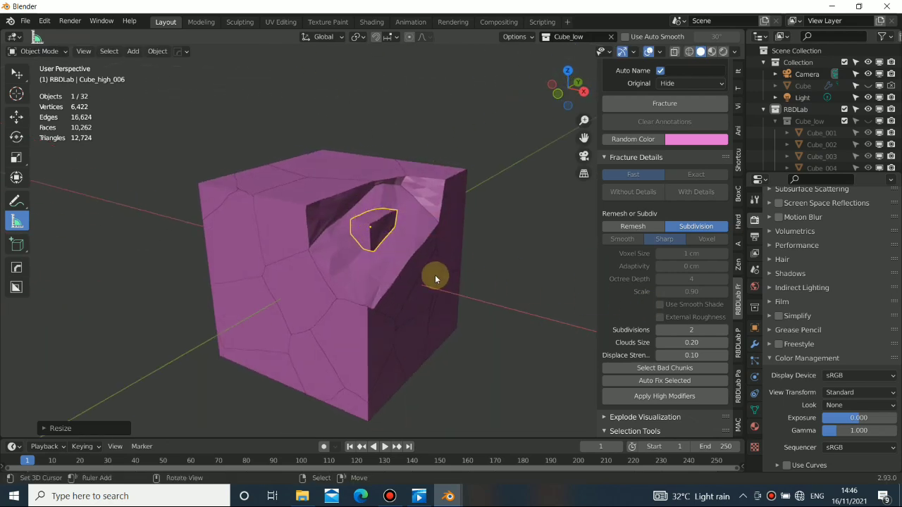
{"action": "key", "text": "s"}
{"action": "key", "text": "Escape"}
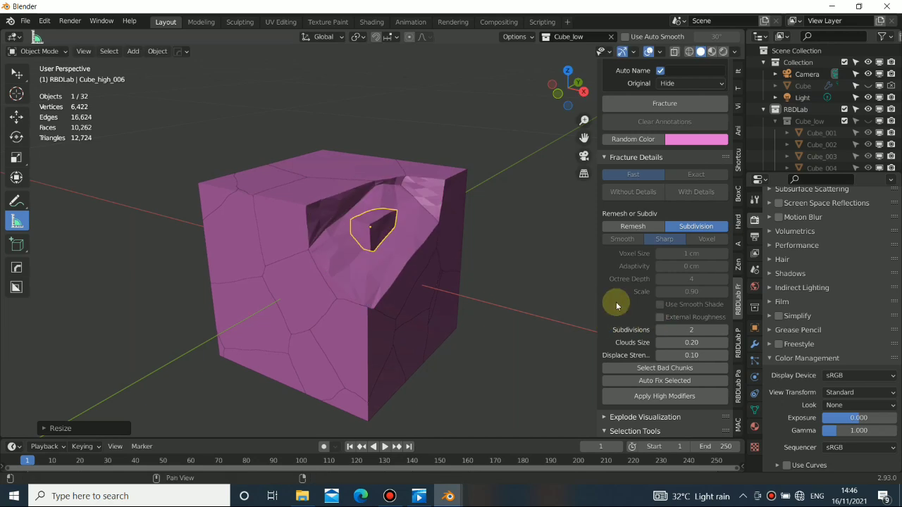
{"action": "key", "text": "ctrl+z"}
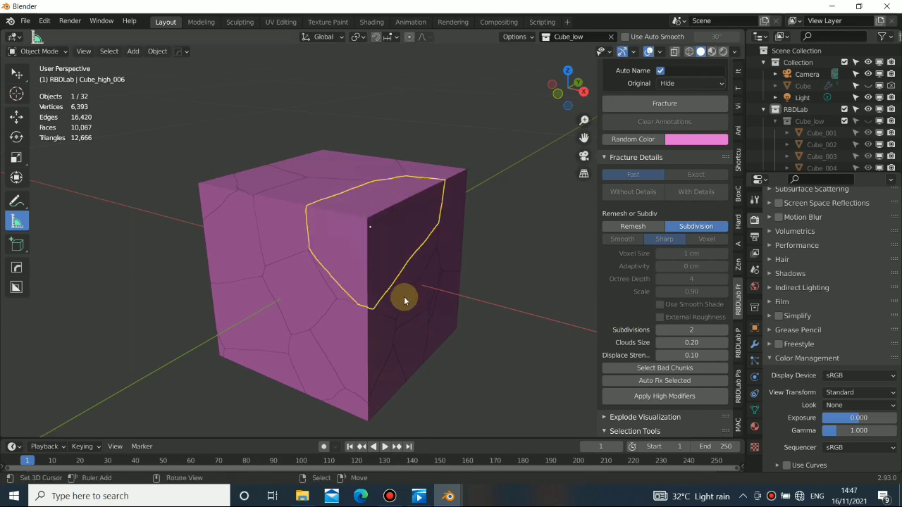
{"action": "key", "text": "shift+z"}
{"action": "mouse_move", "coordinate": [372, 277]}
{"action": "middle_mouse_down"}
{"action": "mouse_move", "coordinate": [436, 270]}
{"action": "mouse_move", "coordinate": [369, 263]}
{"action": "mouse_move", "coordinate": [422, 289]}
{"action": "middle_mouse_up"}
{"action": "scroll", "coordinate": [432, 269], "scroll_direction": "up", "scroll_amount": 3}
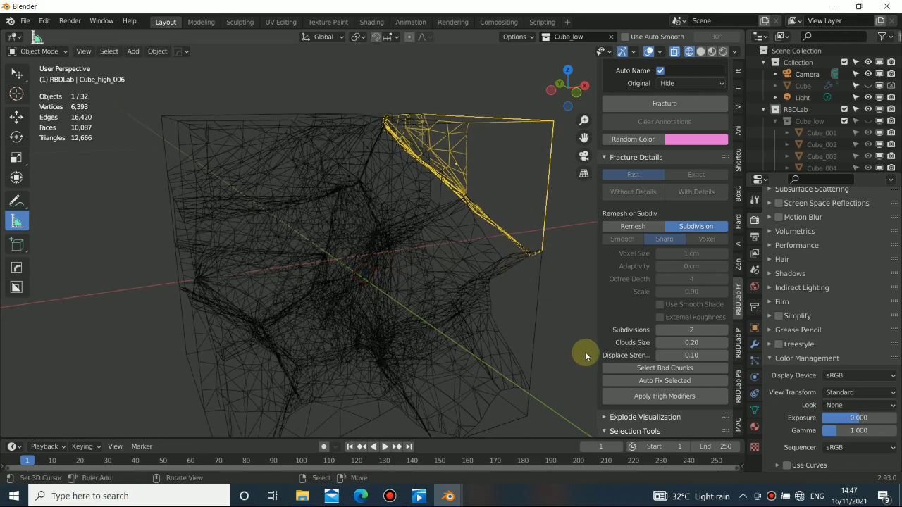
Step: Raise Subdivisions to 3 and Clouds Size to 0.23, and try lowering Displace Strength
{"action": "left_click", "coordinate": [724, 331]}
{"action": "middle_click_drag", "start_coordinate": [394, 246], "coordinate": [359, 245]}
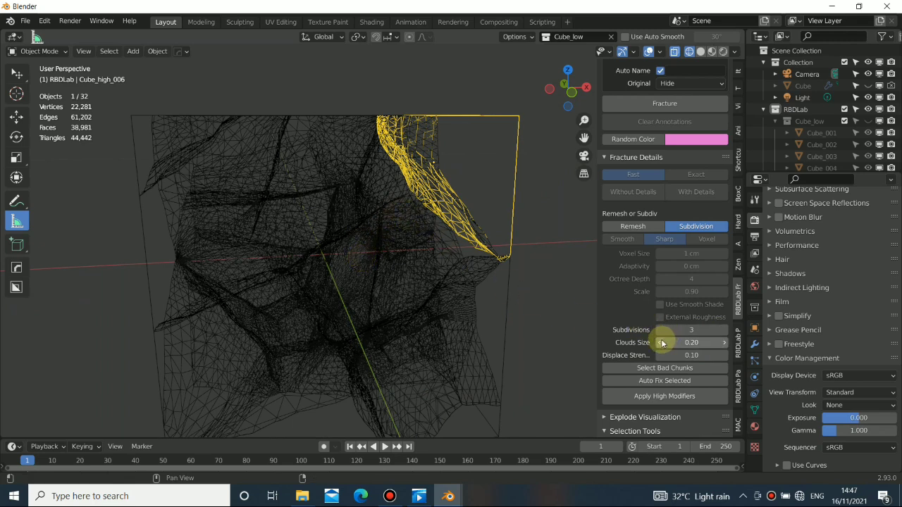
{"action": "left_click", "coordinate": [724, 342]}
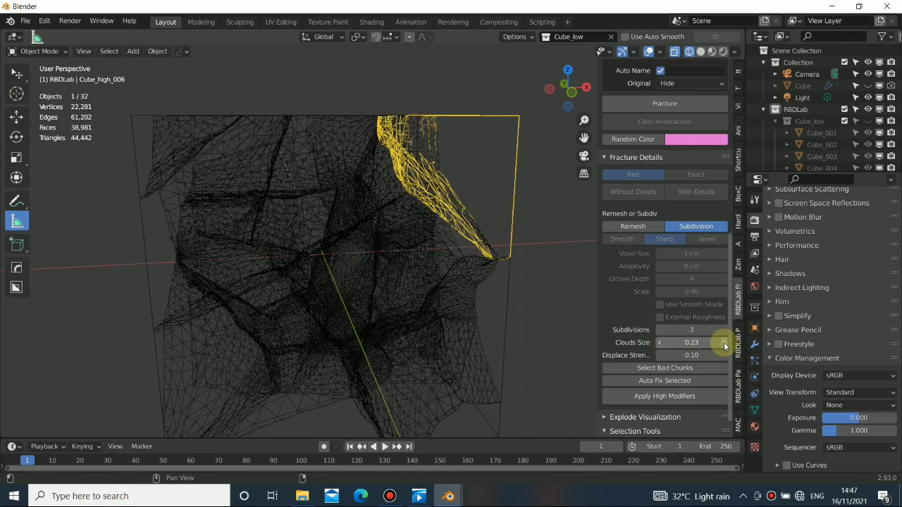
{"action": "left_click_drag", "start_coordinate": [691, 355], "coordinate": [649, 352]}
{"action": "key", "text": "shift+z"}
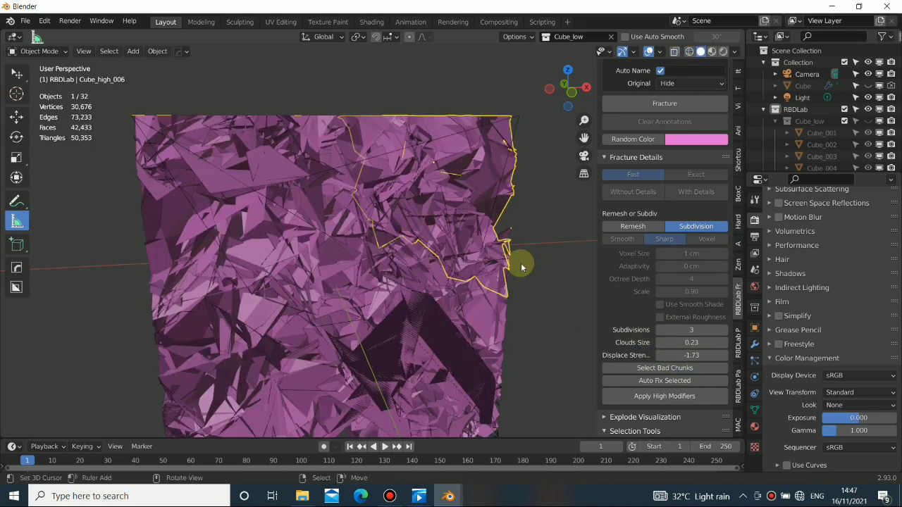
{"action": "scroll", "coordinate": [505, 261], "scroll_direction": "down", "scroll_amount": 6}
{"action": "middle_click_drag", "start_coordinate": [524, 382], "coordinate": [691, 368]}
Step: Set Displace Strength to 0.10 and Clouds Size to 0.20, putting the moved chunk back
{"action": "left_click_drag", "start_coordinate": [663, 355], "coordinate": [691, 356]}
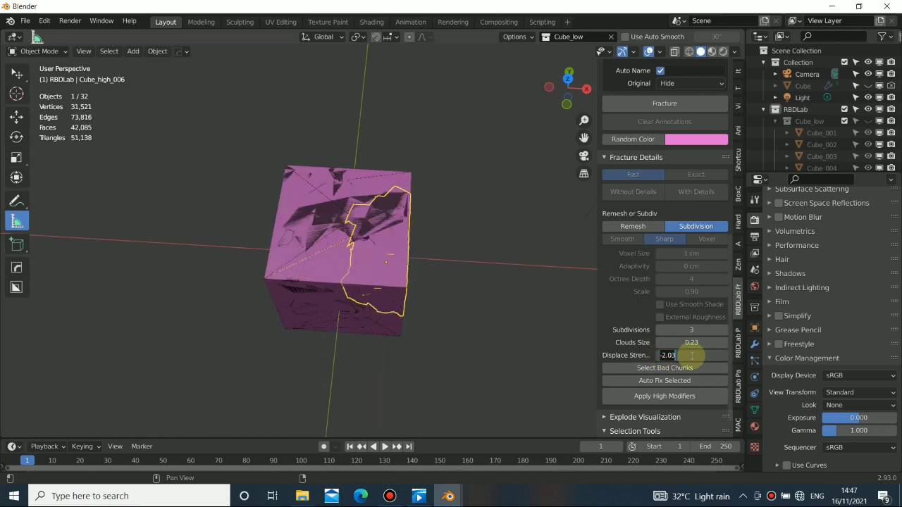
{"action": "type", "text": ".10"}
{"action": "key", "text": "Return"}
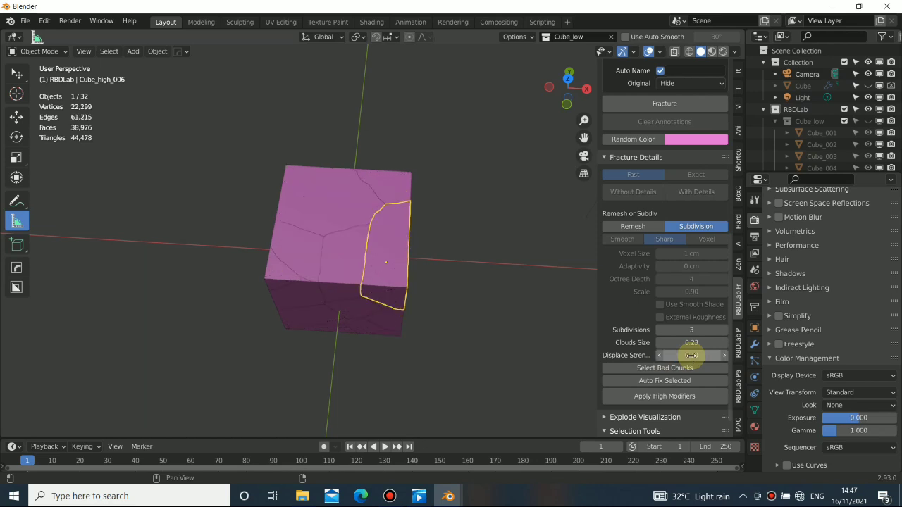
{"action": "mouse_move", "coordinate": [343, 272]}
{"action": "middle_mouse_down"}
{"action": "mouse_move", "coordinate": [329, 235]}
{"action": "mouse_move", "coordinate": [344, 244]}
{"action": "middle_mouse_up"}
{"action": "key", "text": "shift+z"}
{"action": "scroll", "coordinate": [344, 245], "scroll_direction": "up", "scroll_amount": 2}
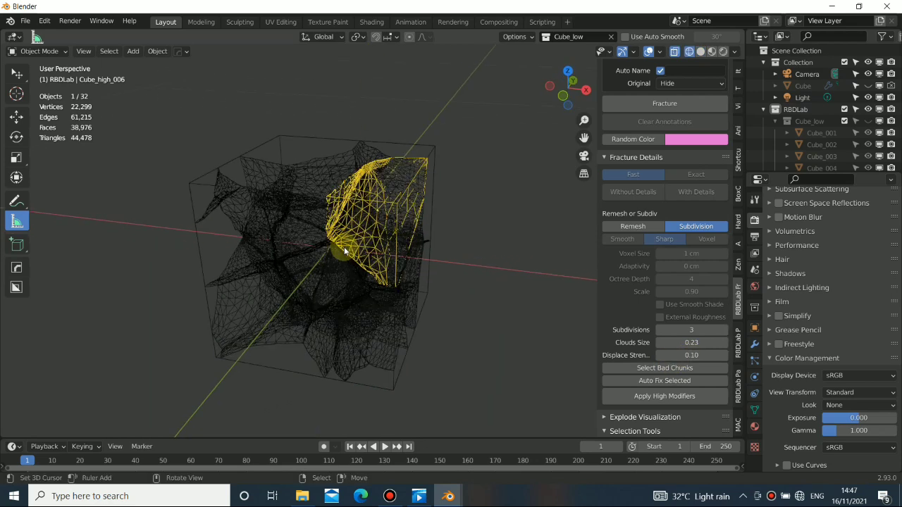
{"action": "left_click", "coordinate": [727, 342]}
{"action": "left_click", "coordinate": [727, 343]}
{"action": "key", "text": "shift+z"}
{"action": "middle_click_drag", "start_coordinate": [361, 236], "coordinate": [370, 237]}
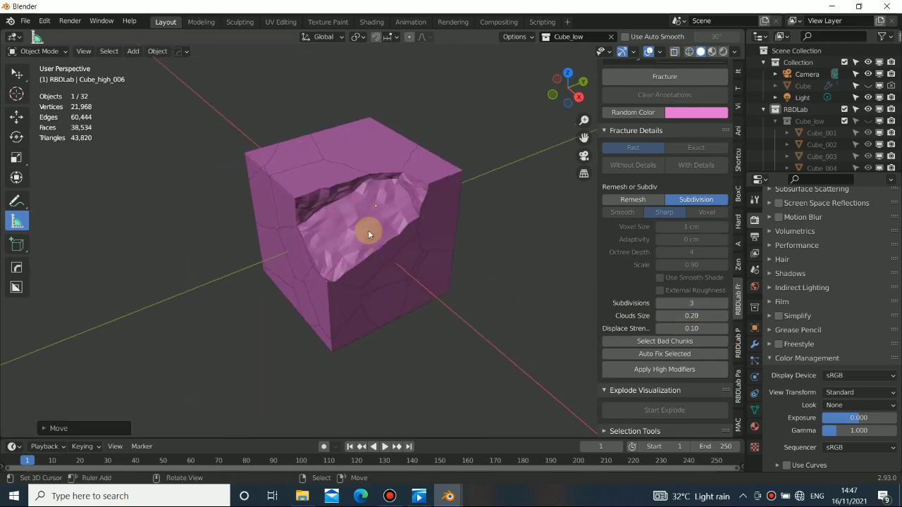
{"action": "key", "text": "ctrl+z"}
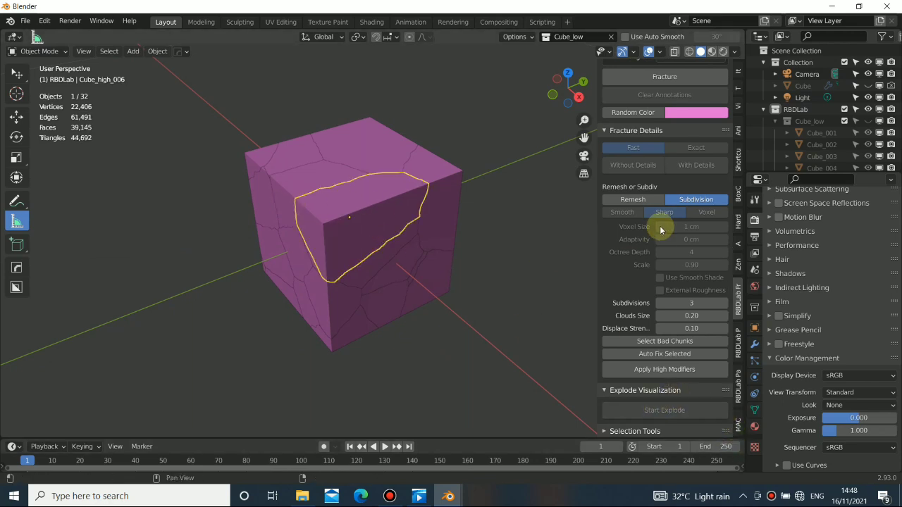
{"action": "scroll", "coordinate": [630, 236], "scroll_direction": "up", "scroll_amount": 12}
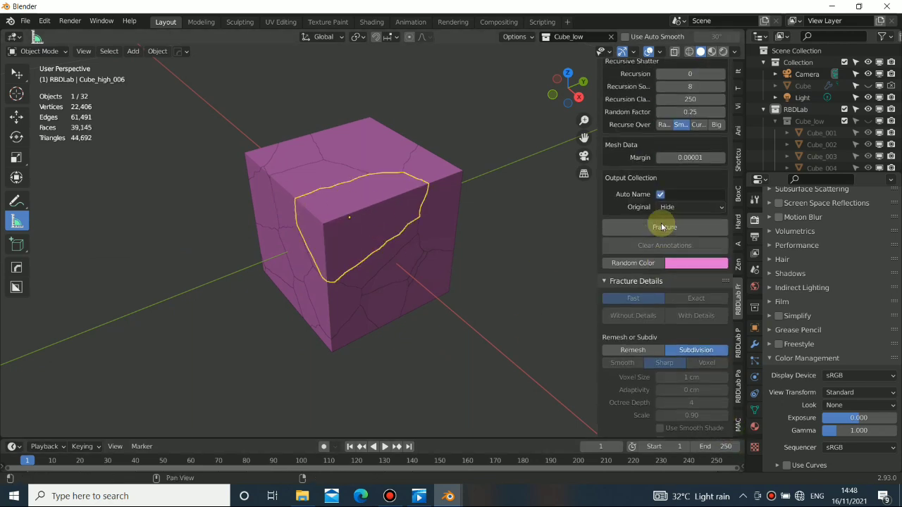
{"action": "left_click", "coordinate": [764, 109]}
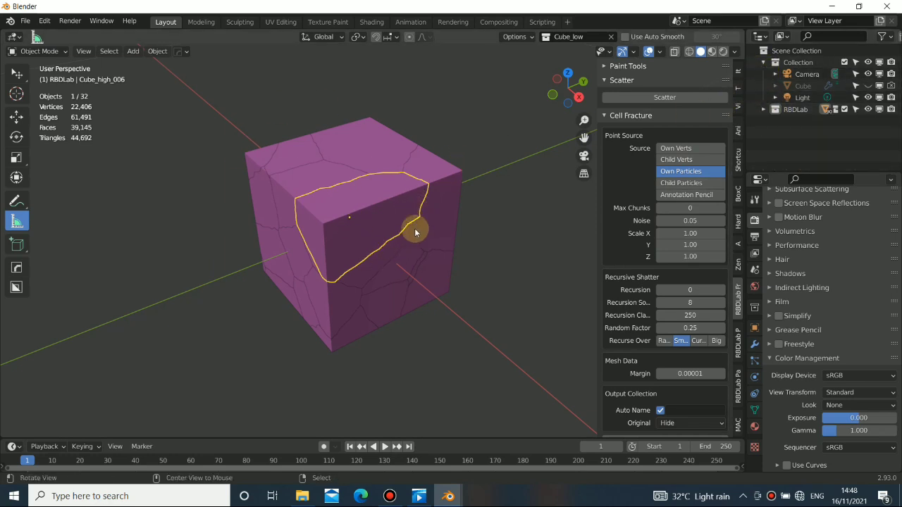
{"action": "middle_click_drag", "start_coordinate": [377, 212], "coordinate": [343, 227]}
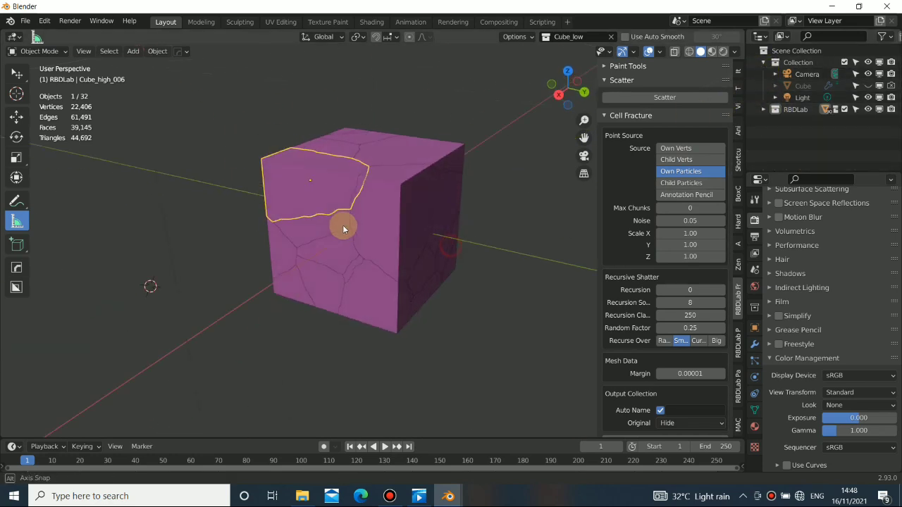
{"action": "left_click", "coordinate": [764, 109]}
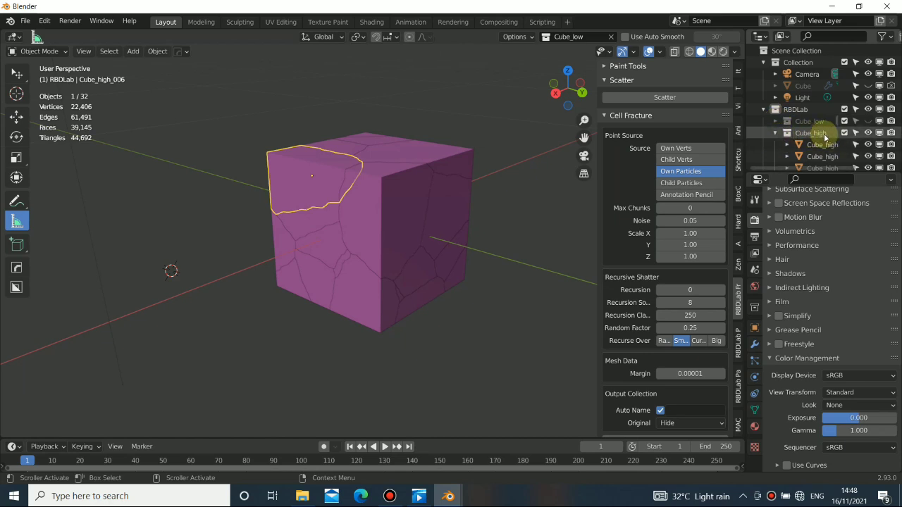
{"action": "left_click", "coordinate": [774, 122]}
{"action": "left_click", "coordinate": [764, 109]}
{"action": "left_click", "coordinate": [373, 229]}
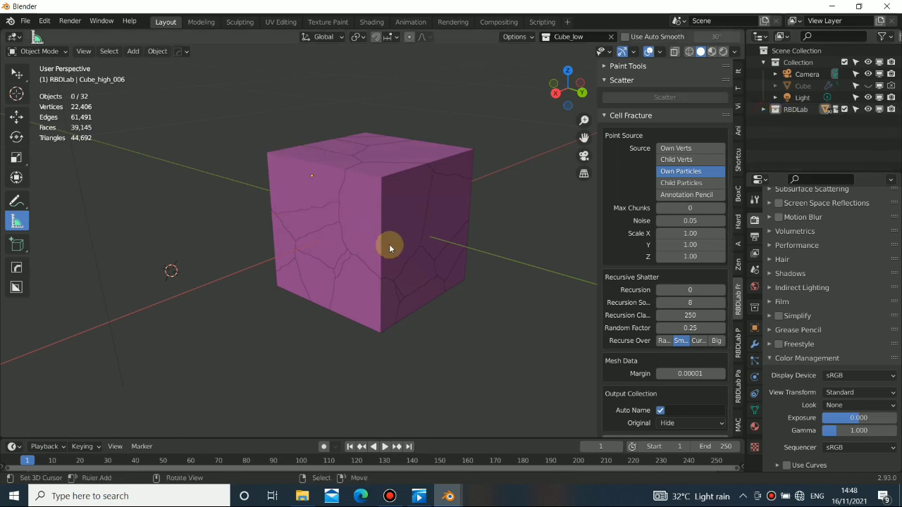
{"action": "scroll", "coordinate": [391, 247], "scroll_direction": "down", "scroll_amount": 4}
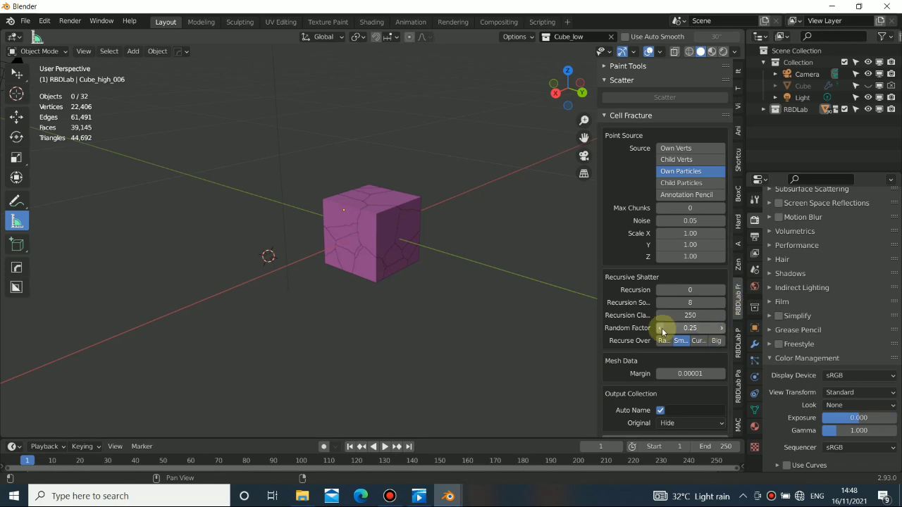
{"action": "scroll", "coordinate": [705, 363], "scroll_direction": "down", "scroll_amount": 8}
{"action": "scroll", "coordinate": [681, 387], "scroll_direction": "down", "scroll_amount": 4}
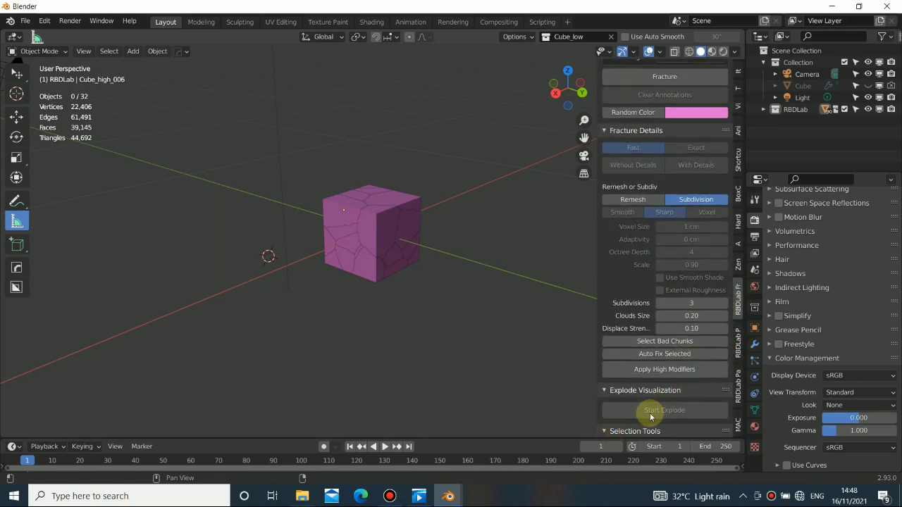
Step: Apply the high-detail modifiers and toggle the chunks between High and Low display
{"action": "left_click", "coordinate": [683, 370]}
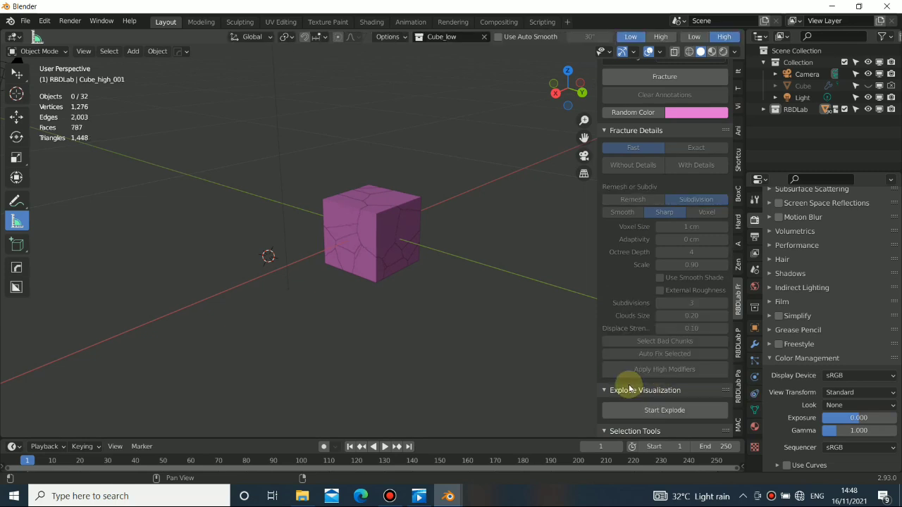
{"action": "middle_click_drag", "start_coordinate": [396, 268], "coordinate": [397, 224]}
{"action": "scroll", "coordinate": [359, 236], "scroll_direction": "up", "scroll_amount": 5}
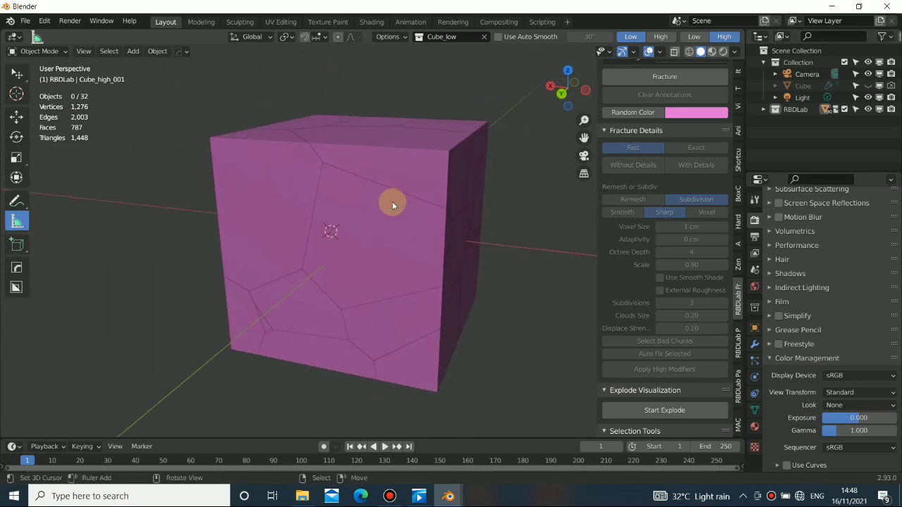
{"action": "left_click", "coordinate": [661, 38]}
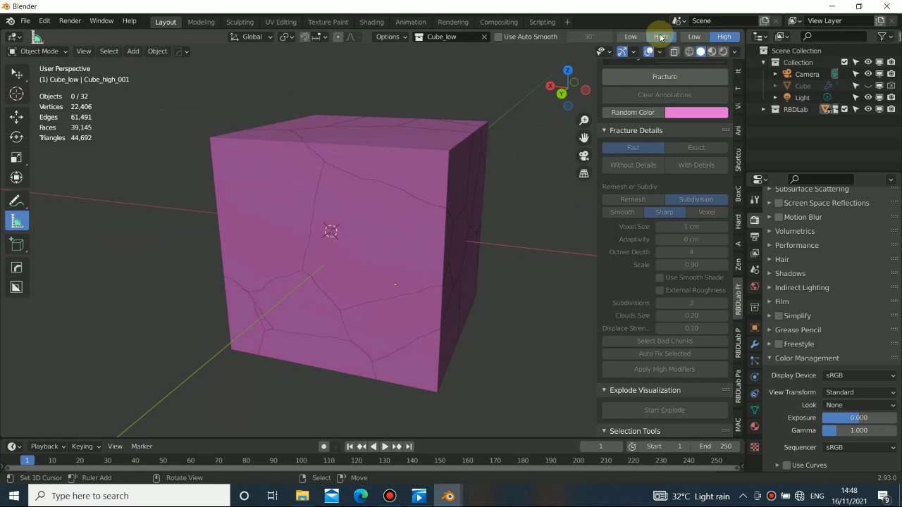
{"action": "left_click", "coordinate": [635, 37]}
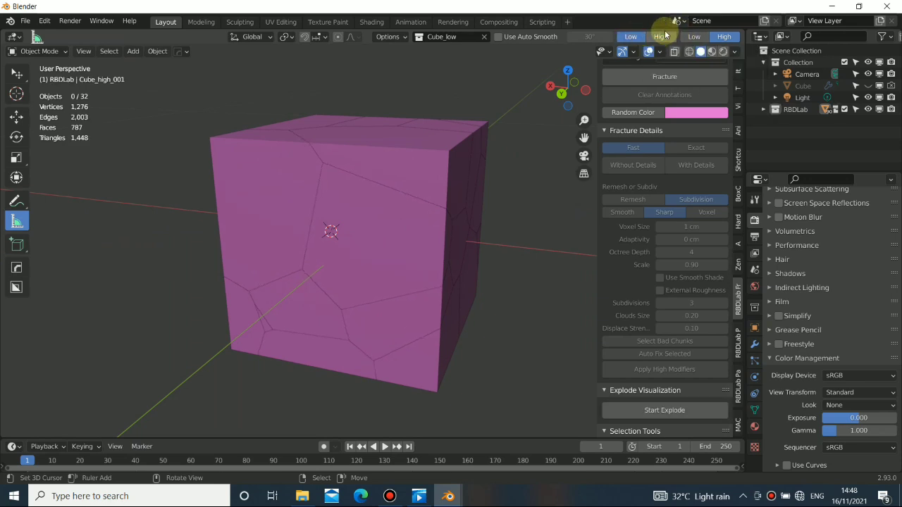
{"action": "left_click", "coordinate": [661, 37]}
{"action": "left_click", "coordinate": [631, 37]}
Step: Orbit and zoom around the fractured cube to inspect its top and sides
{"action": "middle_click_drag", "start_coordinate": [507, 192], "coordinate": [449, 260]}
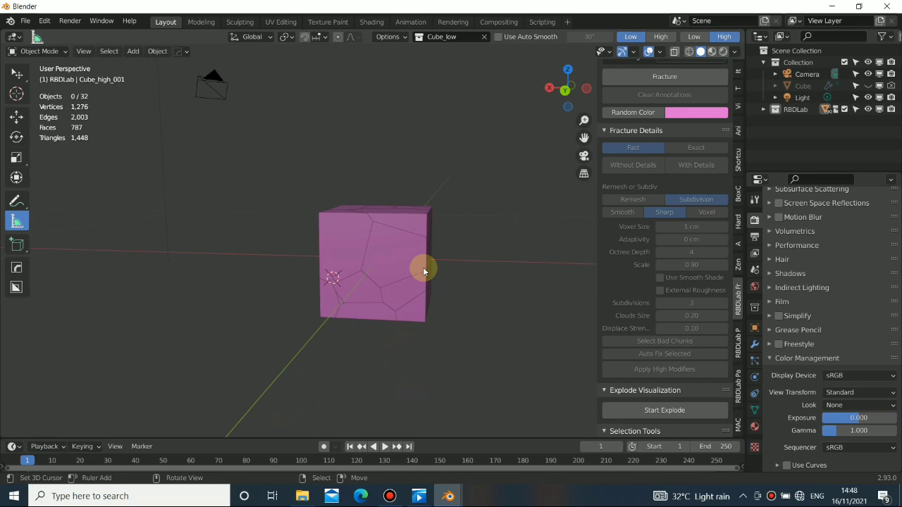
{"action": "middle_click_drag", "start_coordinate": [413, 275], "coordinate": [378, 274]}
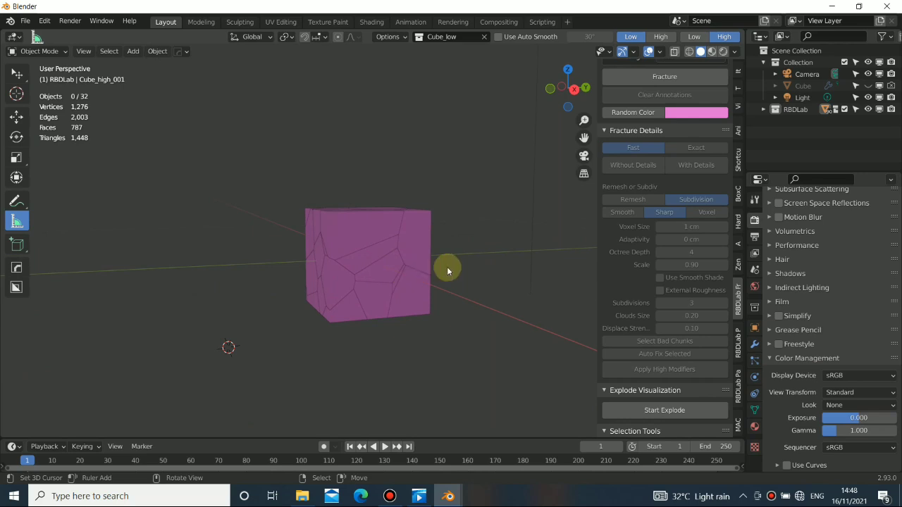
{"action": "middle_click_drag", "start_coordinate": [428, 268], "coordinate": [328, 289]}
{"action": "middle_click_drag", "start_coordinate": [393, 294], "coordinate": [371, 294]}
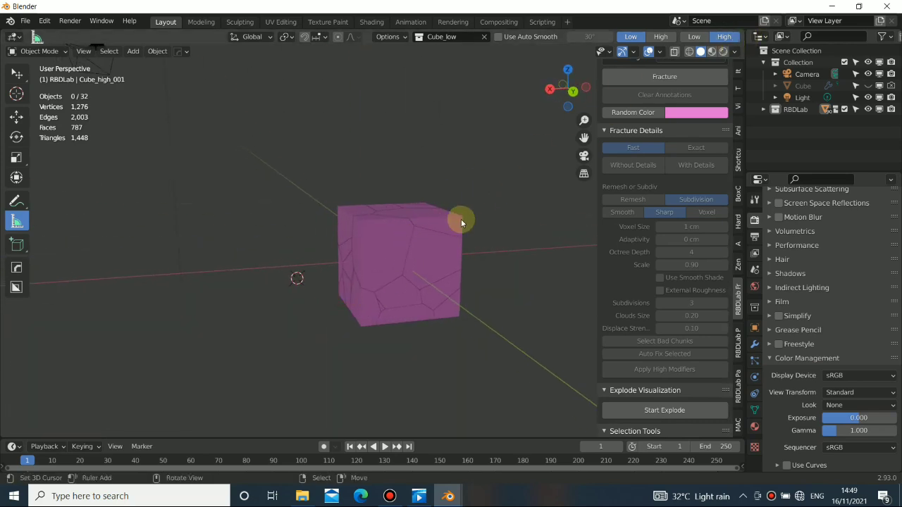
{"action": "middle_click_drag", "start_coordinate": [455, 232], "coordinate": [421, 212]}
{"action": "scroll", "coordinate": [429, 203], "scroll_direction": "up", "scroll_amount": 2}
{"action": "scroll", "coordinate": [443, 186], "scroll_direction": "up", "scroll_amount": 4}
{"action": "middle_click_drag", "start_coordinate": [442, 183], "coordinate": [372, 235]}
{"action": "scroll", "coordinate": [426, 201], "scroll_direction": "down", "scroll_amount": 4}
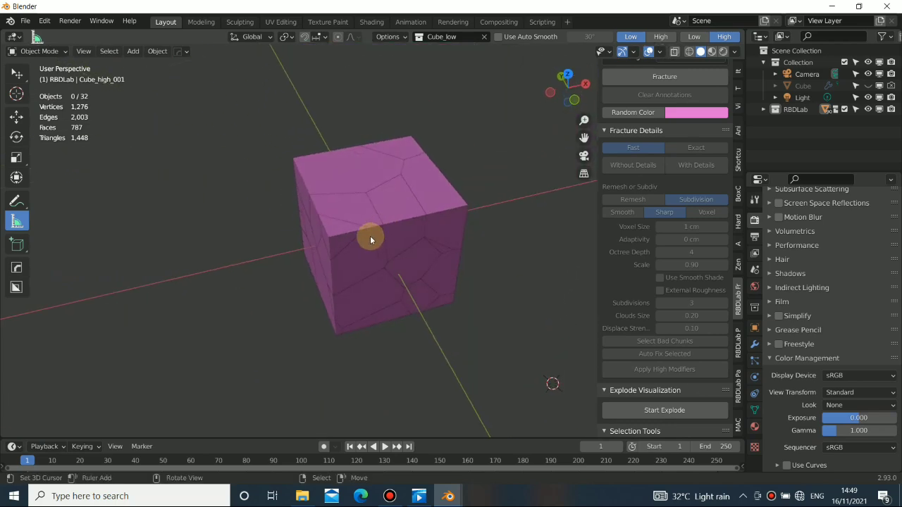
{"action": "scroll", "coordinate": [360, 250], "scroll_direction": "up", "scroll_amount": 4}
{"action": "middle_click_drag", "start_coordinate": [346, 264], "coordinate": [429, 245]}
{"action": "scroll", "coordinate": [426, 214], "scroll_direction": "down", "scroll_amount": 4}
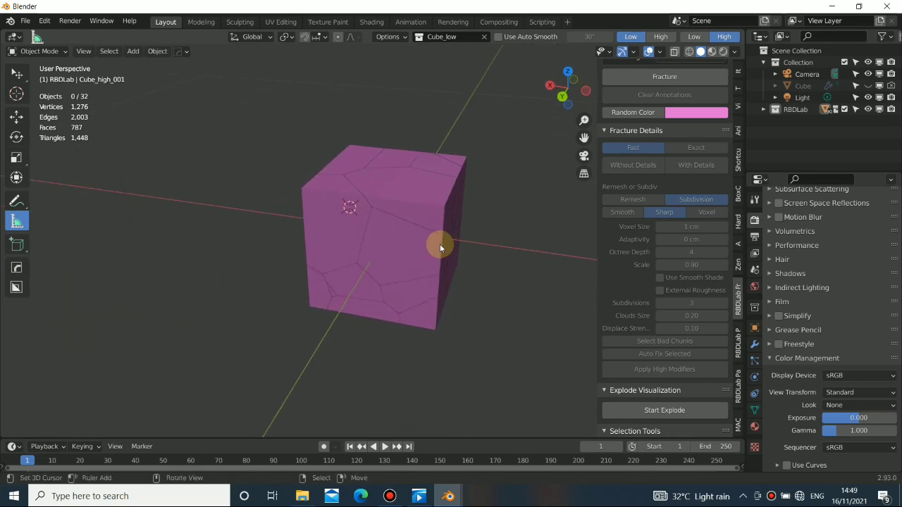
{"action": "scroll", "coordinate": [440, 246], "scroll_direction": "down", "scroll_amount": 4}
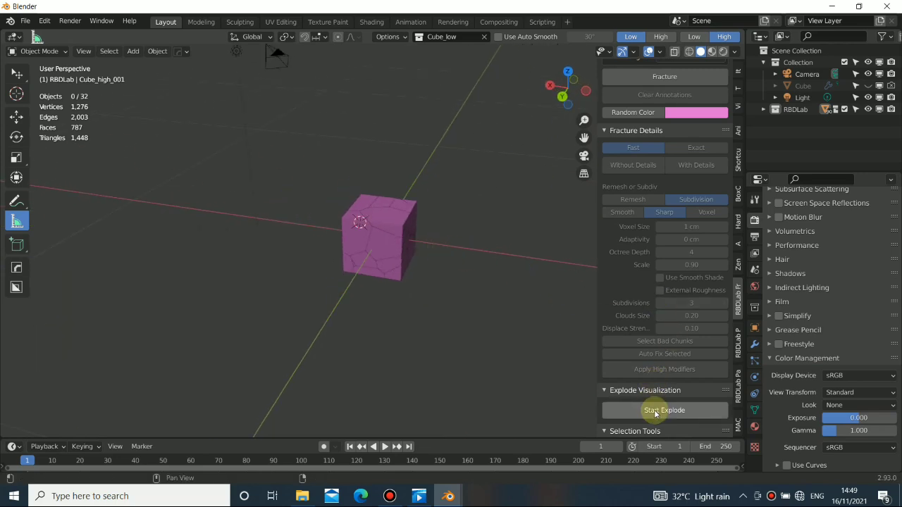
Step: Compare High and Low display once more, then show the RBDLab rigid body settings
{"action": "left_click", "coordinate": [669, 36]}
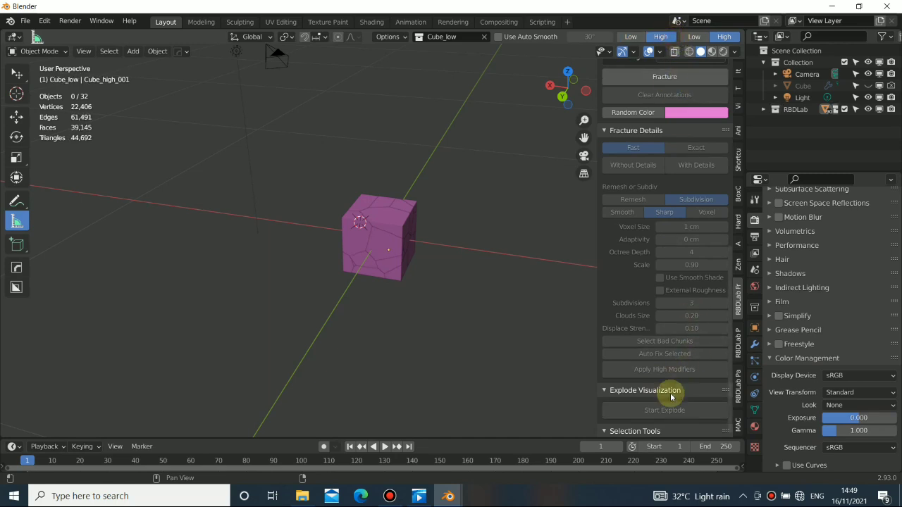
{"action": "left_click", "coordinate": [631, 37]}
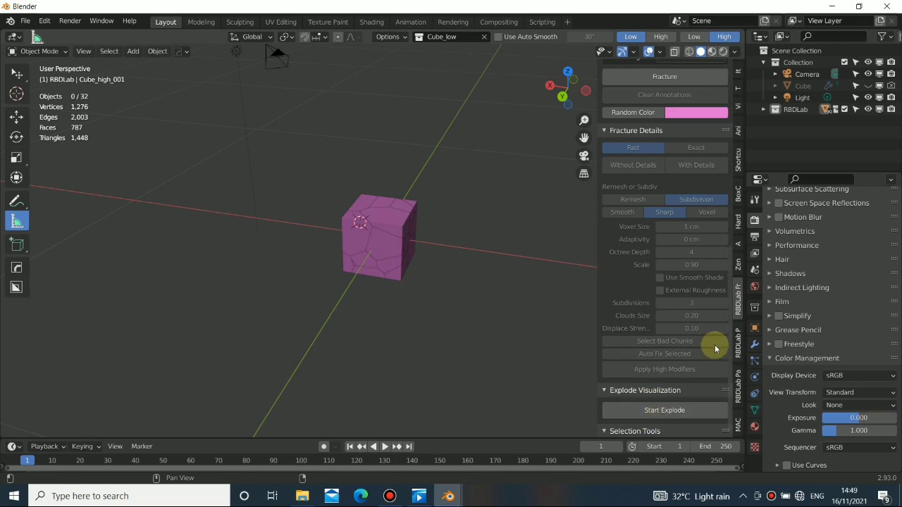
{"action": "left_click", "coordinate": [737, 345]}
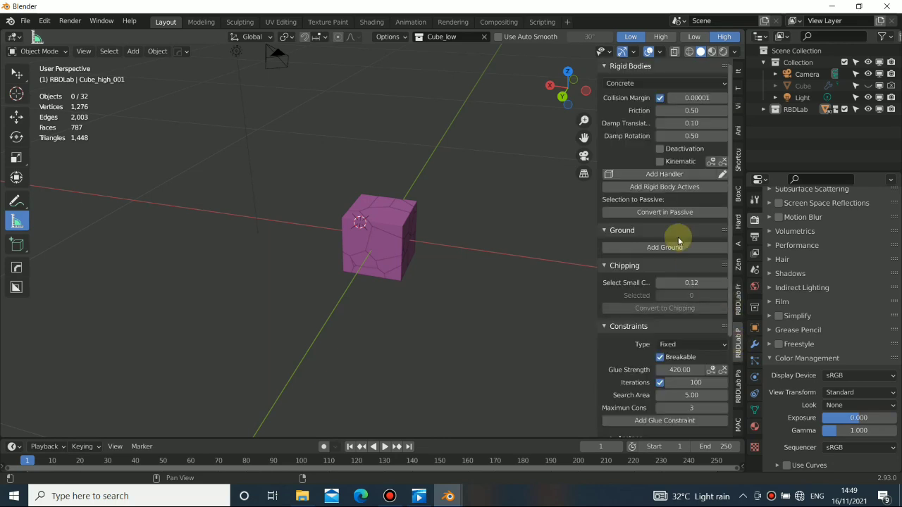
{"action": "middle_click_drag", "start_coordinate": [361, 297], "coordinate": [396, 288]}
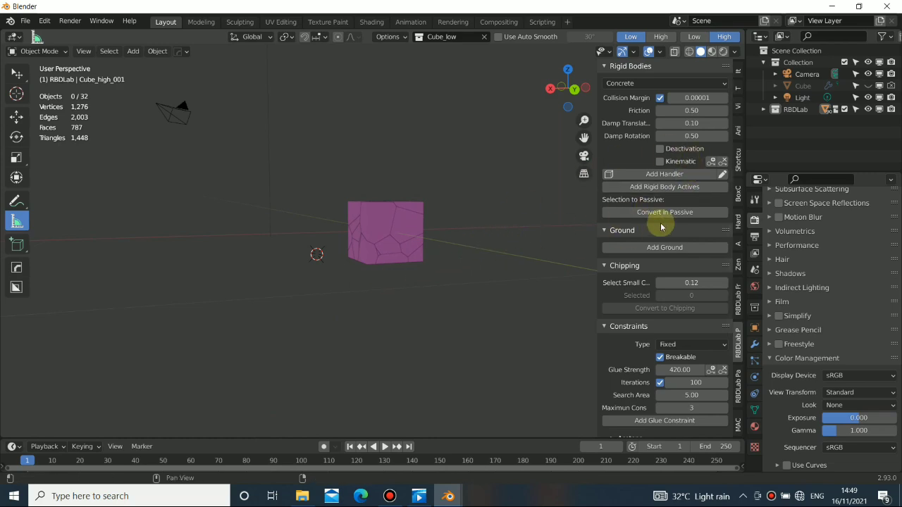
{"action": "left_click", "coordinate": [665, 247]}
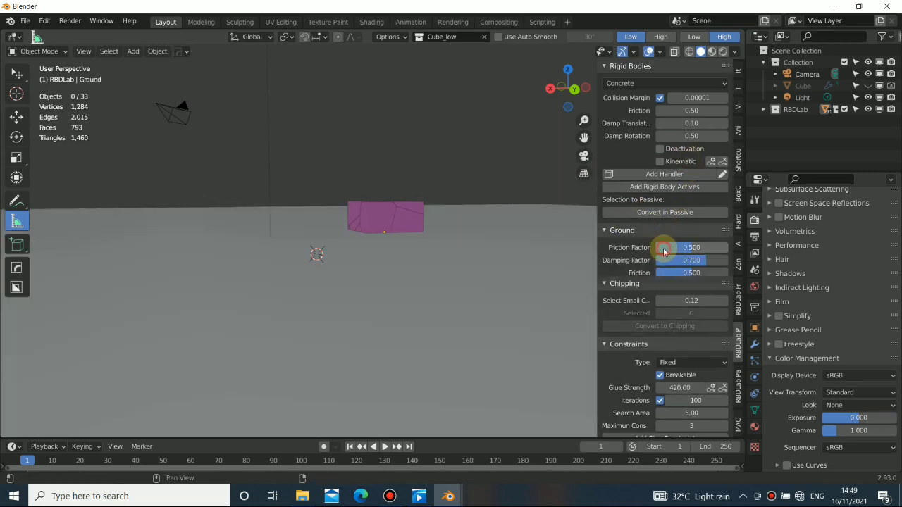
{"action": "middle_click_drag", "start_coordinate": [376, 226], "coordinate": [369, 244]}
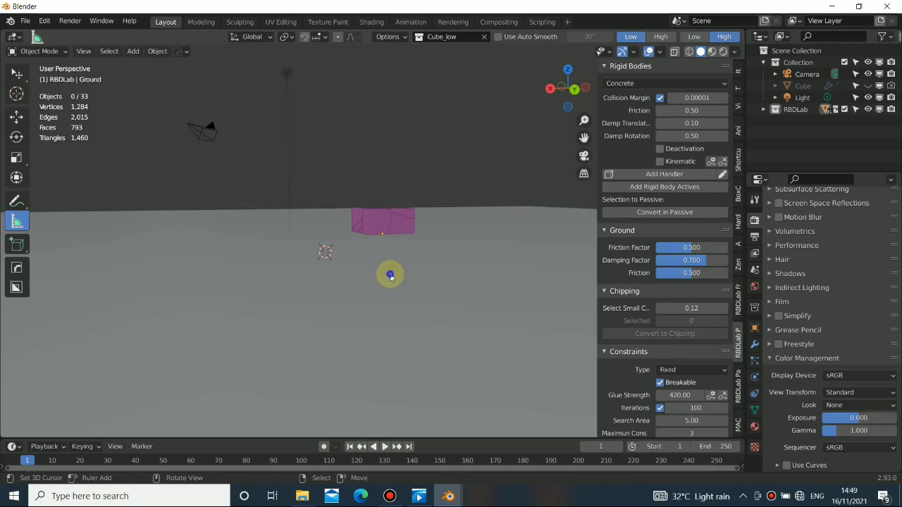
{"action": "left_click", "coordinate": [386, 272]}
{"action": "left_click", "coordinate": [16, 117]}
{"action": "left_click_drag", "start_coordinate": [393, 190], "coordinate": [391, 221]}
{"action": "scroll", "coordinate": [391, 221], "scroll_direction": "up", "scroll_amount": 5}
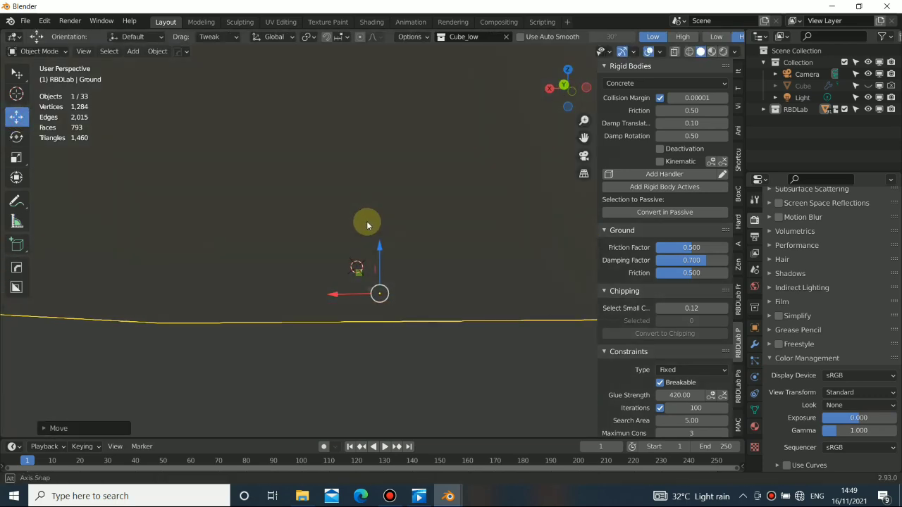
{"action": "scroll", "coordinate": [390, 234], "scroll_direction": "down", "scroll_amount": 5}
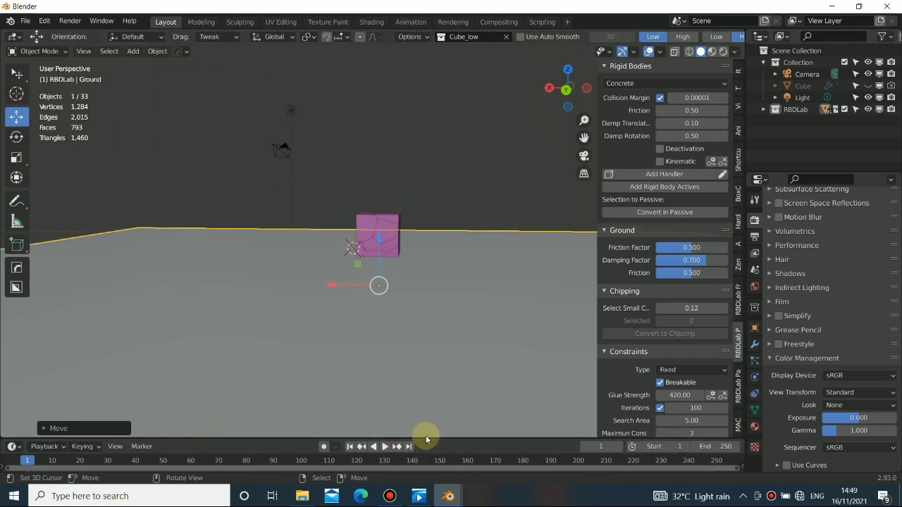
{"action": "left_click_drag", "start_coordinate": [427, 437], "coordinate": [423, 347]}
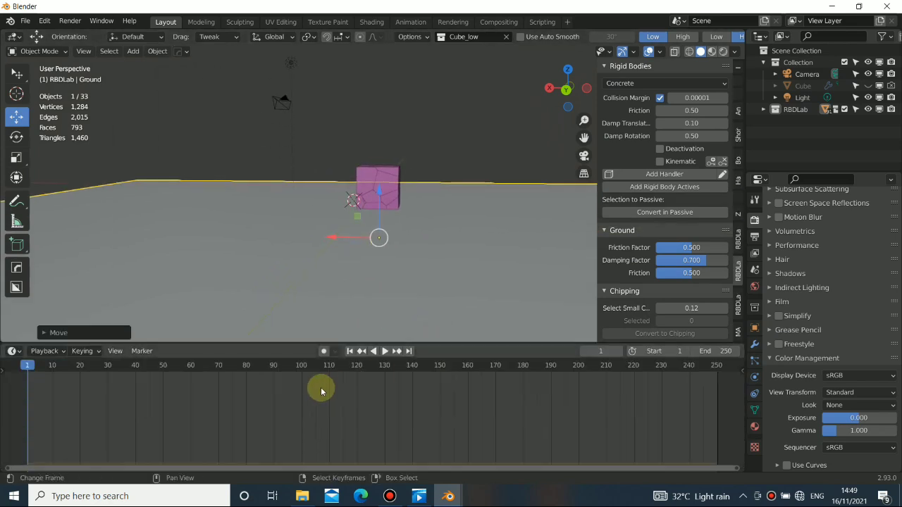
{"action": "left_click", "coordinate": [384, 351]}
{"action": "left_click", "coordinate": [384, 351]}
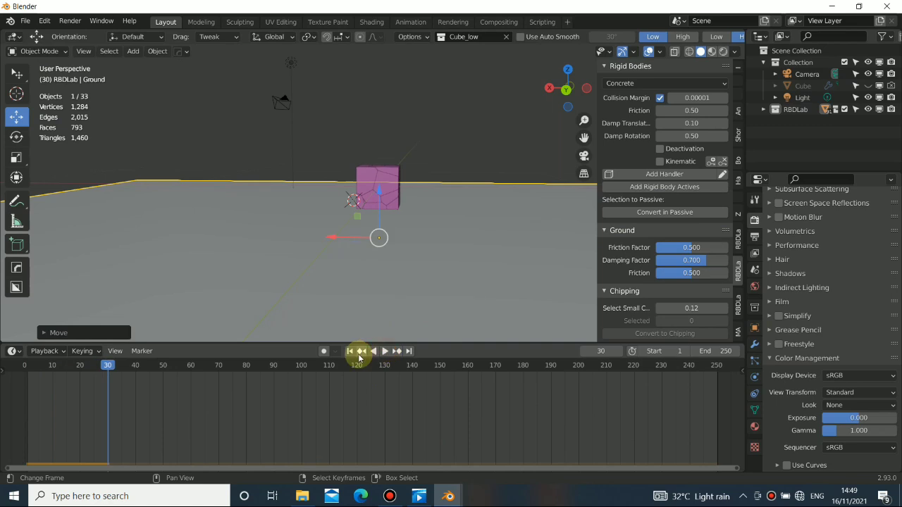
{"action": "left_click", "coordinate": [350, 351]}
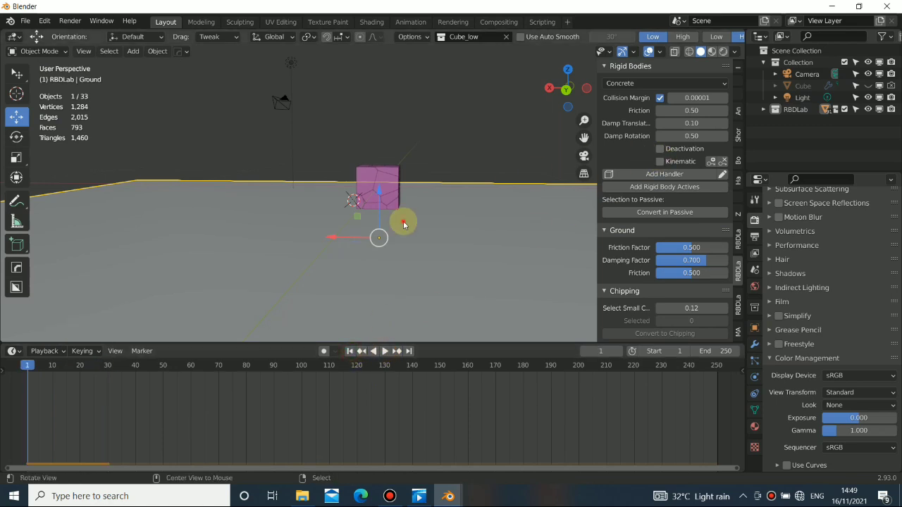
{"action": "middle_click_drag", "start_coordinate": [402, 221], "coordinate": [367, 235]}
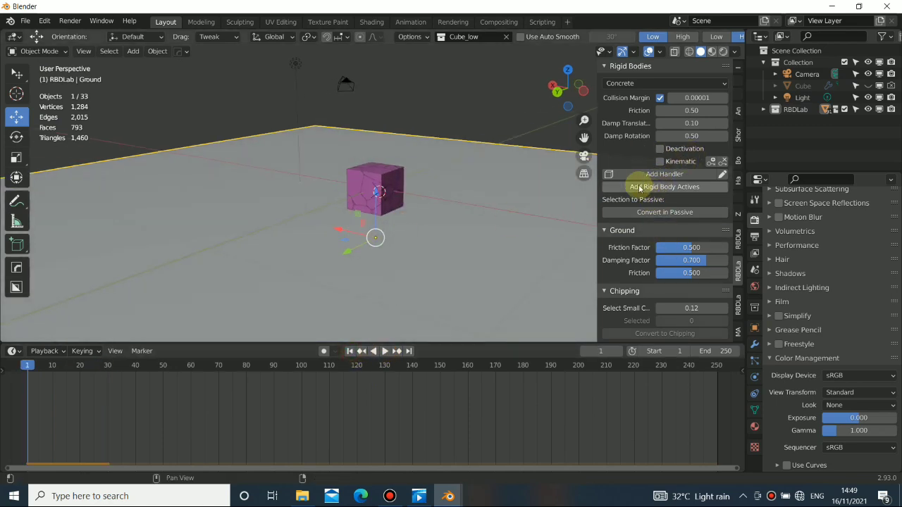
{"action": "middle_click_drag", "start_coordinate": [425, 235], "coordinate": [381, 235]}
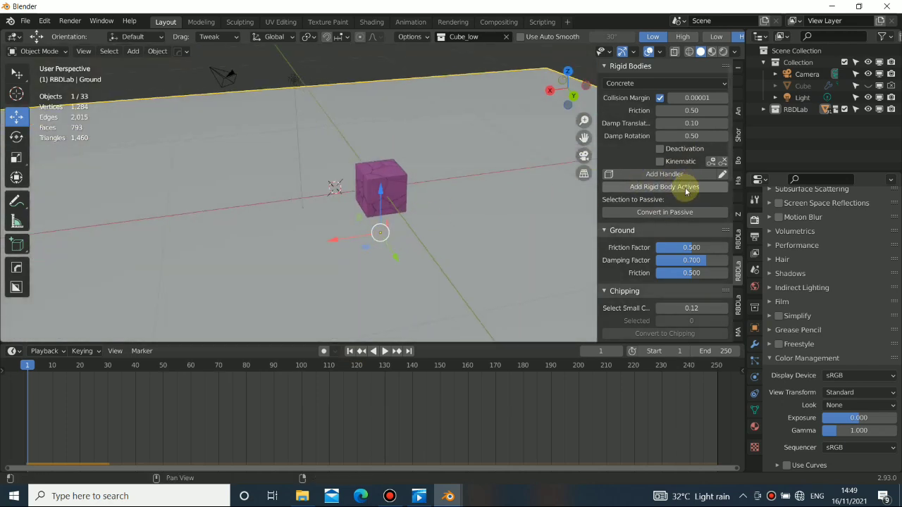
{"action": "left_click", "coordinate": [660, 189]}
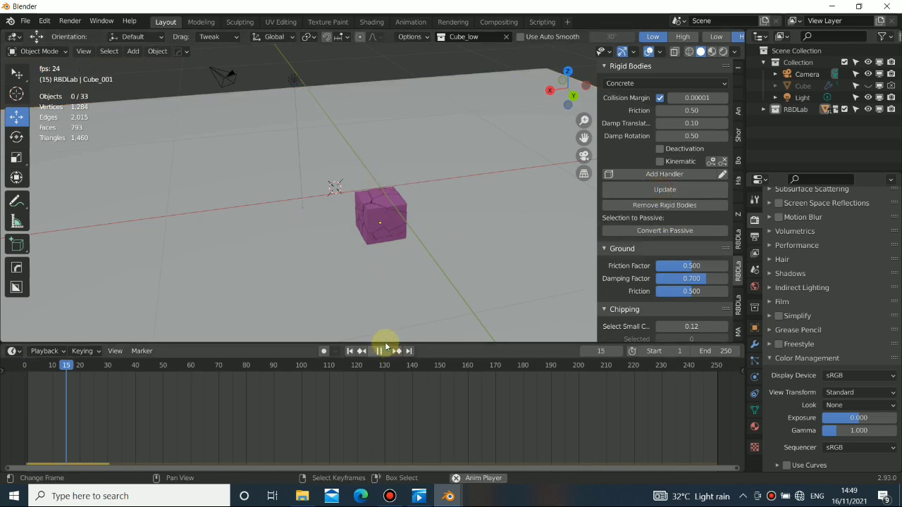
Step: Watch the active rigid-body fragments fall and shatter, then pause playback
{"action": "middle_click_drag", "start_coordinate": [390, 247], "coordinate": [374, 303]}
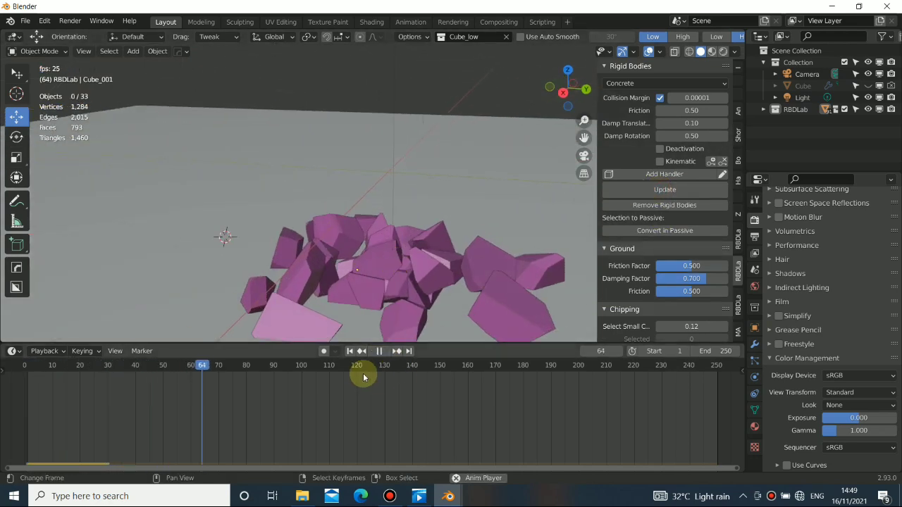
{"action": "left_click", "coordinate": [378, 351]}
{"action": "middle_click_drag", "start_coordinate": [469, 239], "coordinate": [582, 117]}
Step: Switch the fragment display from Low to High detail (22,414 vertices)
{"action": "left_click", "coordinate": [678, 37]}
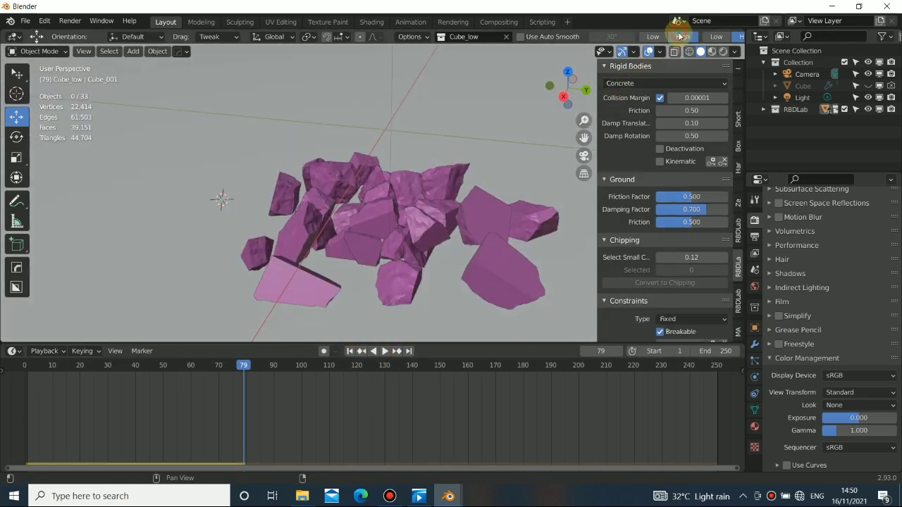
{"action": "middle_click_drag", "start_coordinate": [377, 202], "coordinate": [413, 186]}
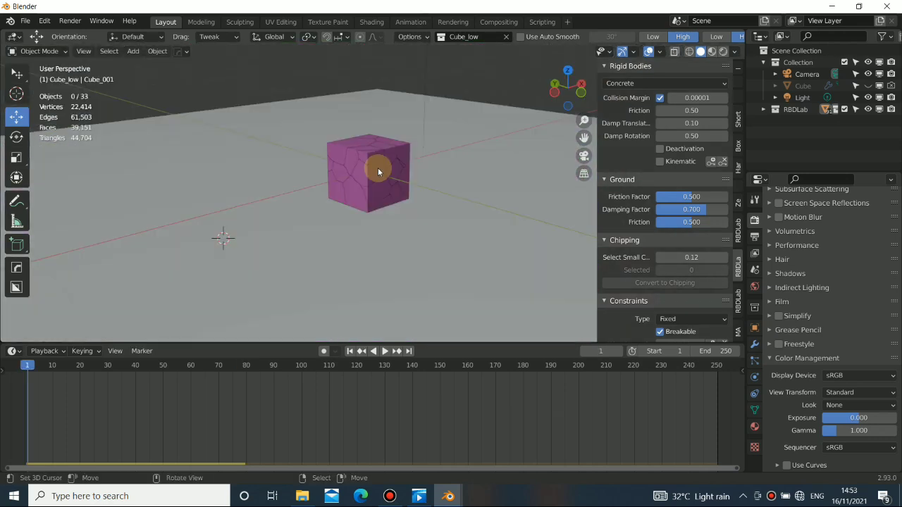
{"action": "middle_click_drag", "start_coordinate": [400, 135], "coordinate": [382, 161]}
Step: Scrub the timeline to frame 65 and zoom around the shattered rock pile
{"action": "scroll", "coordinate": [382, 161], "scroll_direction": "up", "scroll_amount": 3}
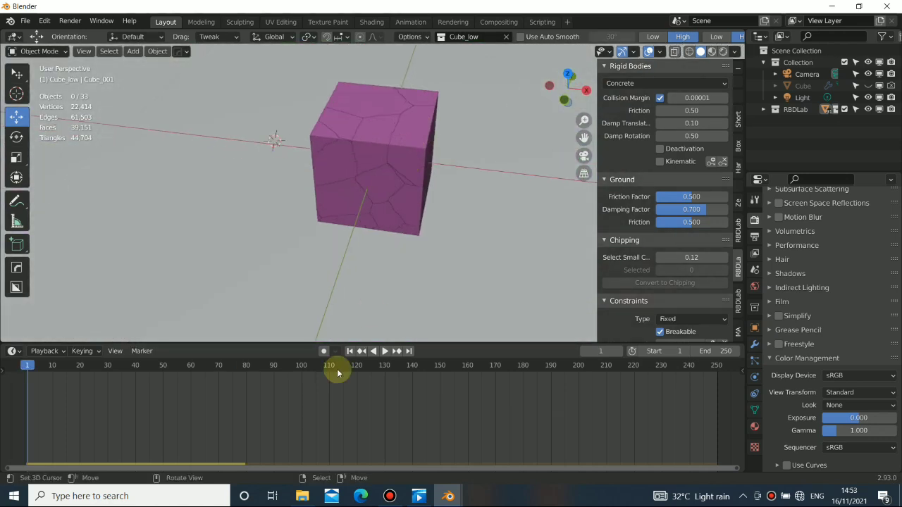
{"action": "left_click_drag", "start_coordinate": [171, 422], "coordinate": [204, 416]}
{"action": "middle_click_drag", "start_coordinate": [343, 251], "coordinate": [351, 194]}
{"action": "scroll", "coordinate": [277, 177], "scroll_direction": "up", "scroll_amount": 5}
{"action": "middle_click_drag", "start_coordinate": [421, 204], "coordinate": [304, 184]}
{"action": "scroll", "coordinate": [360, 204], "scroll_direction": "down", "scroll_amount": 5}
{"action": "scroll", "coordinate": [442, 217], "scroll_direction": "up", "scroll_amount": 4}
{"action": "scroll", "coordinate": [375, 207], "scroll_direction": "down", "scroll_amount": 5}
{"action": "scroll", "coordinate": [412, 186], "scroll_direction": "up", "scroll_amount": 4}
{"action": "scroll", "coordinate": [304, 184], "scroll_direction": "down", "scroll_amount": 5}
Step: Inspect the rock pile from higher and lower angles, then rewind to frame 1
{"action": "middle_click_drag", "start_coordinate": [374, 181], "coordinate": [407, 195]}
{"action": "scroll", "coordinate": [363, 245], "scroll_direction": "up", "scroll_amount": 4}
{"action": "scroll", "coordinate": [368, 193], "scroll_direction": "down", "scroll_amount": 5}
{"action": "scroll", "coordinate": [406, 195], "scroll_direction": "up", "scroll_amount": 4}
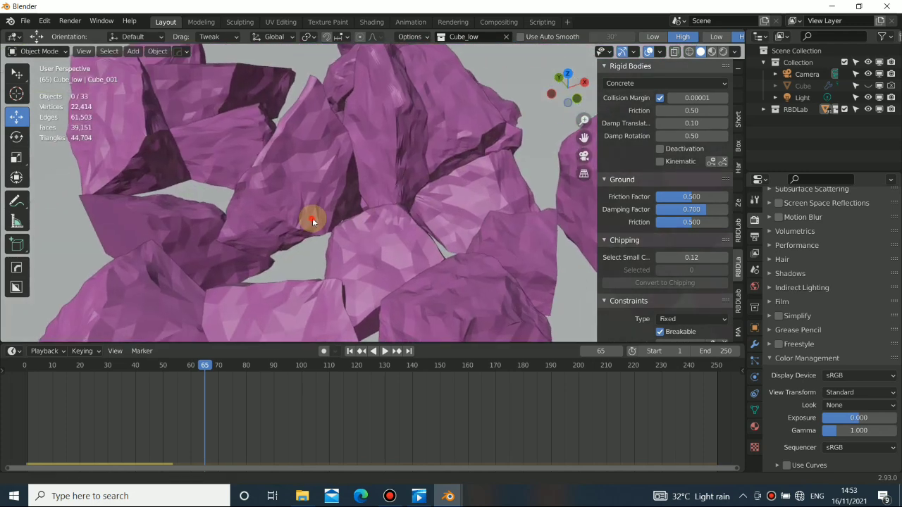
{"action": "middle_click_drag", "start_coordinate": [272, 225], "coordinate": [413, 185]}
{"action": "scroll", "coordinate": [384, 182], "scroll_direction": "down", "scroll_amount": 5}
{"action": "middle_click_drag", "start_coordinate": [418, 188], "coordinate": [301, 174]}
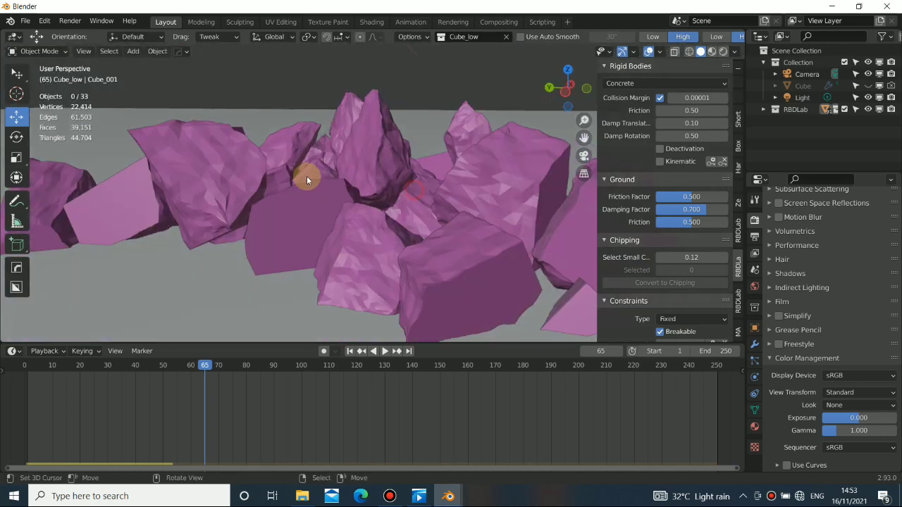
{"action": "scroll", "coordinate": [342, 187], "scroll_direction": "down", "scroll_amount": 6}
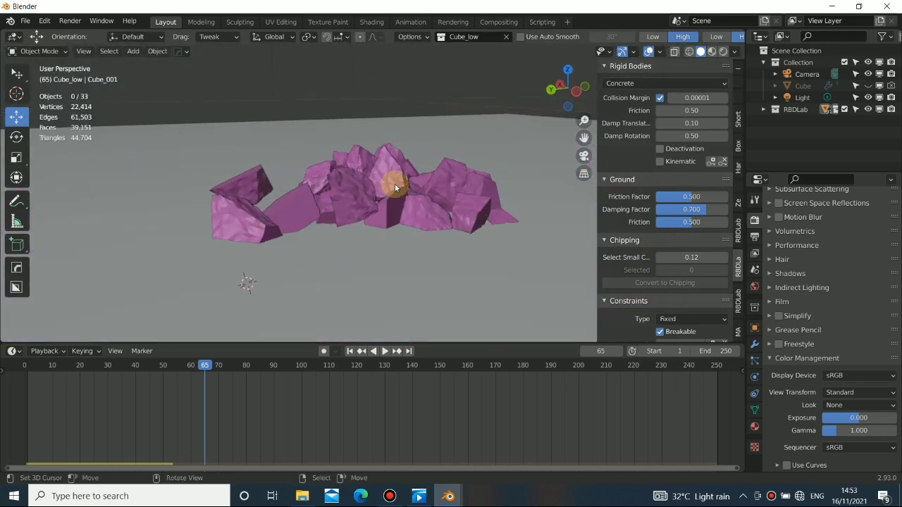
{"action": "scroll", "coordinate": [380, 185], "scroll_direction": "down", "scroll_amount": 2}
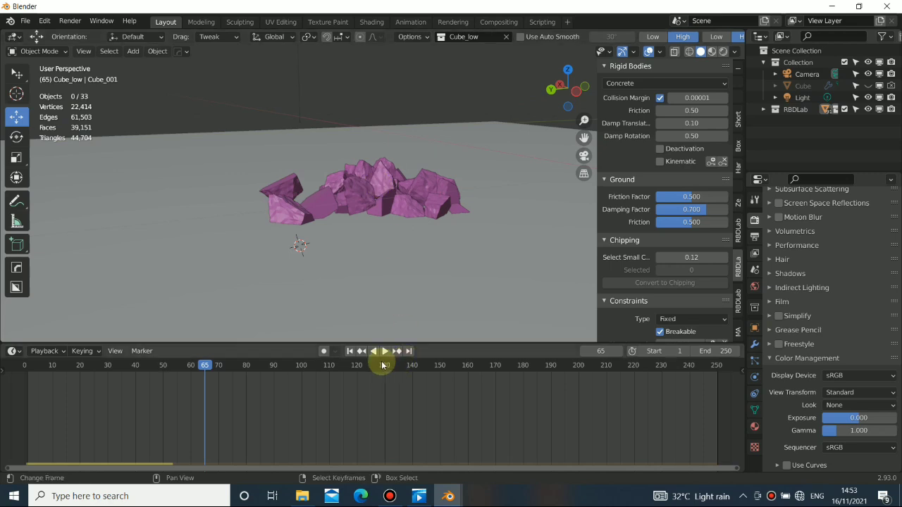
{"action": "left_click", "coordinate": [348, 351]}
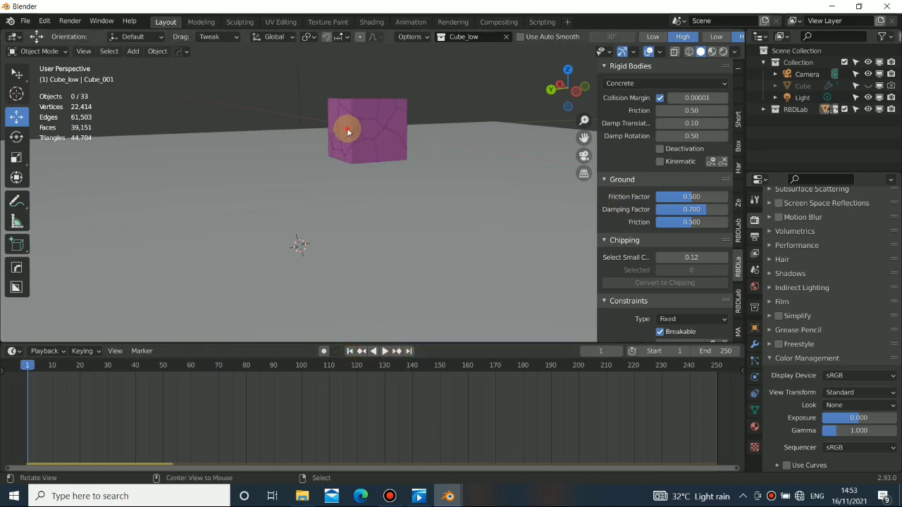
Step: Replay the fracture simulation from above, then stop and return to frame 1
{"action": "middle_click_drag", "start_coordinate": [346, 130], "coordinate": [349, 322]}
{"action": "left_click", "coordinate": [384, 351]}
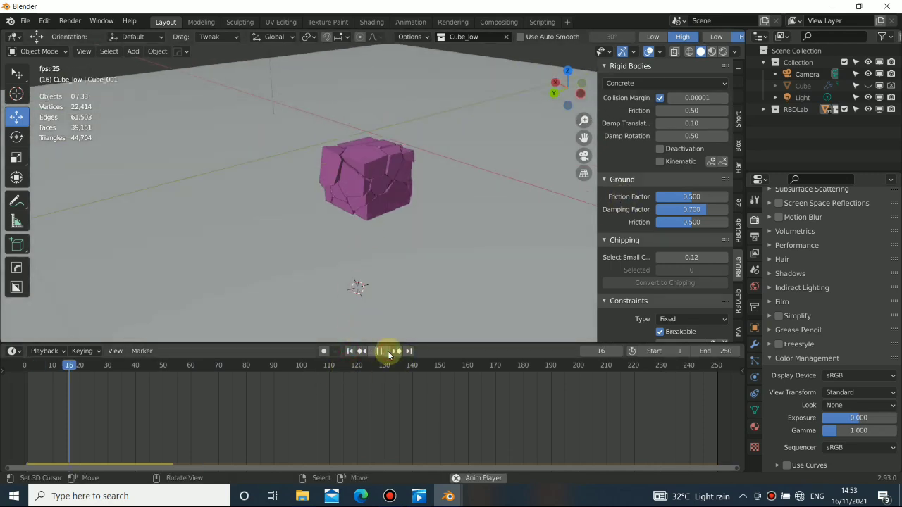
{"action": "left_click", "coordinate": [379, 351]}
{"action": "left_click", "coordinate": [350, 352]}
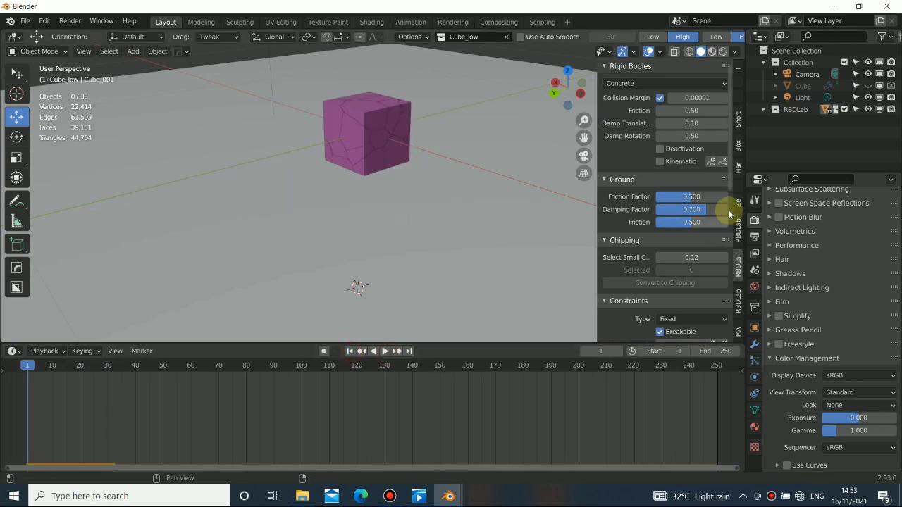
Step: Try Add Glue Constraint, refused as invalid objects even with a fragment selected, then revert to Low
{"action": "scroll", "coordinate": [655, 255], "scroll_direction": "down", "scroll_amount": 3}
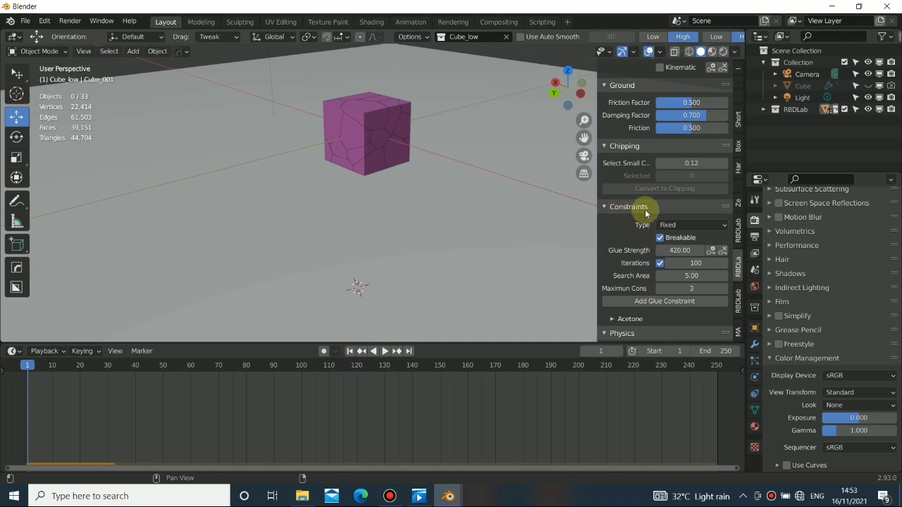
{"action": "left_click", "coordinate": [666, 302]}
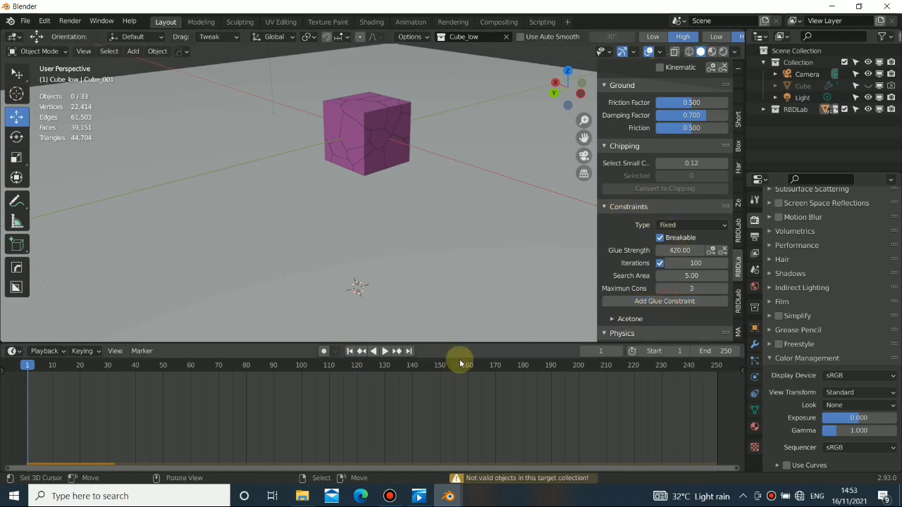
{"action": "left_click", "coordinate": [369, 146]}
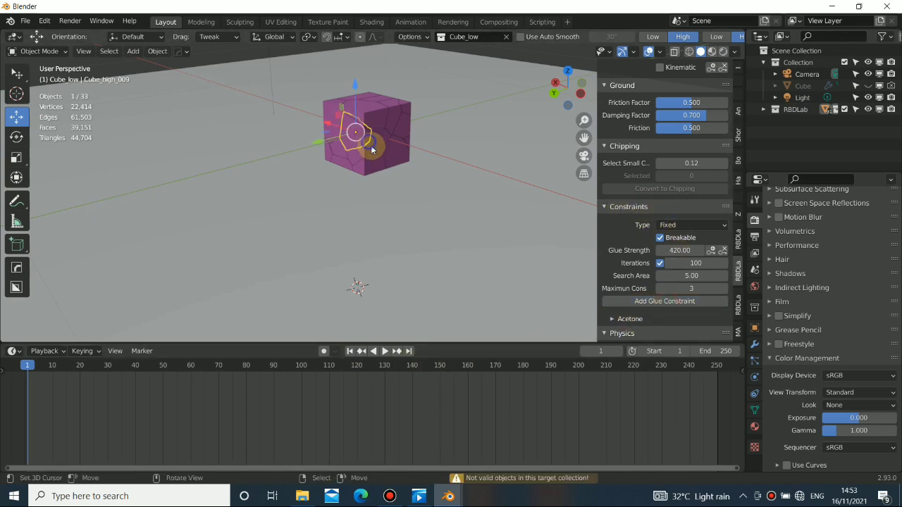
{"action": "left_click", "coordinate": [657, 302]}
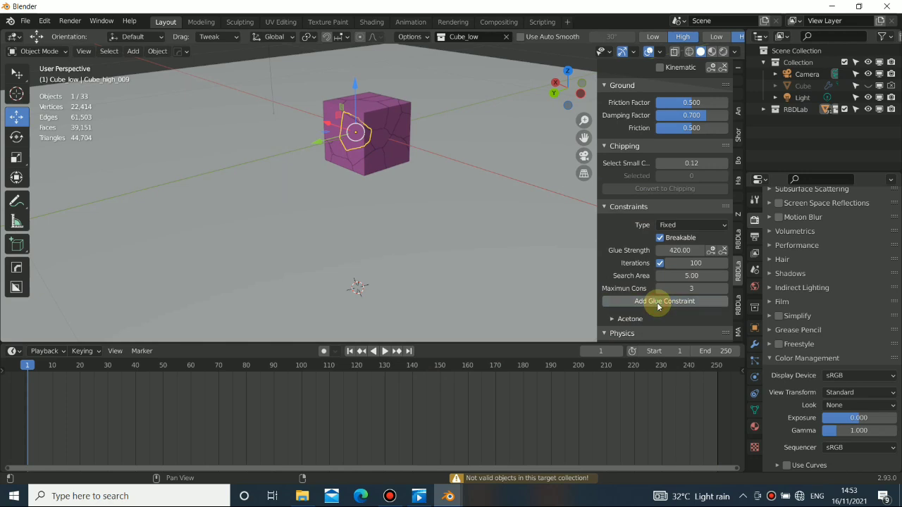
{"action": "left_click", "coordinate": [440, 202]}
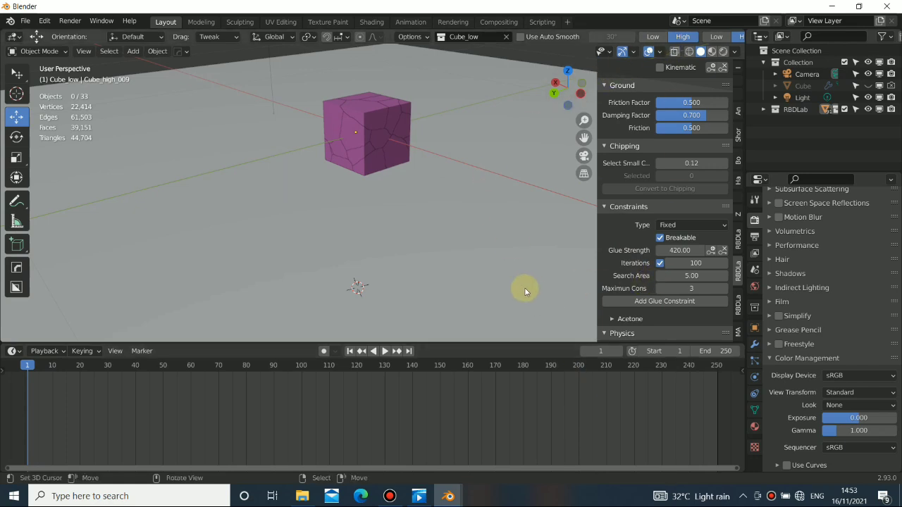
{"action": "left_click", "coordinate": [654, 36]}
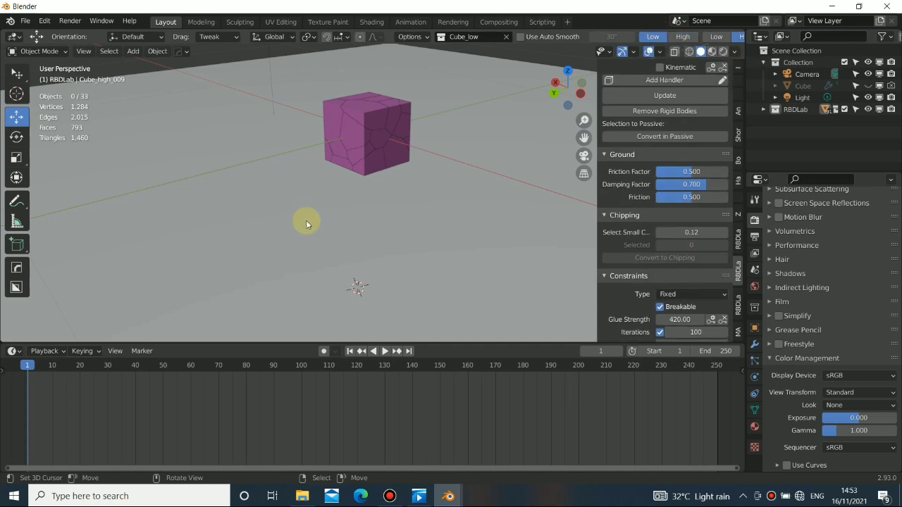
Step: Add Fixed glue constraints at strength 420, test the drop to frame 65, and switch Breakable off
{"action": "scroll", "coordinate": [677, 283], "scroll_direction": "down", "scroll_amount": 4}
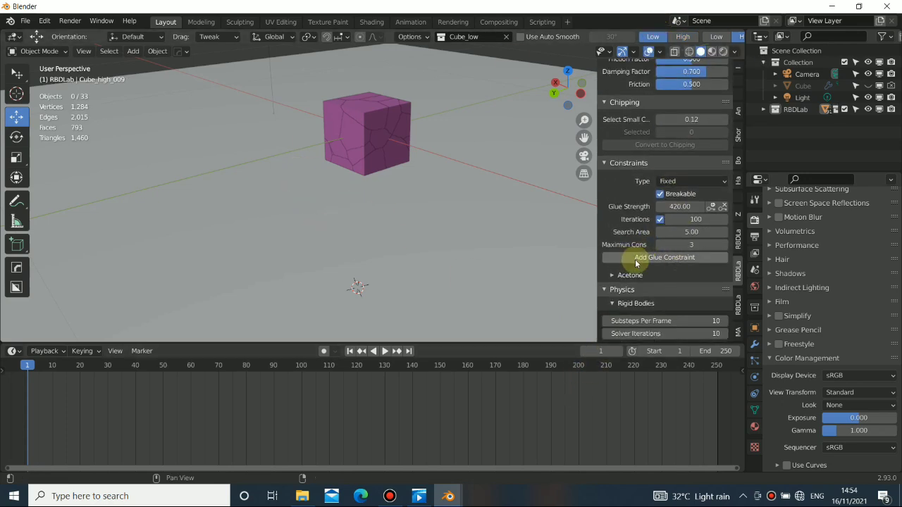
{"action": "left_click", "coordinate": [662, 258]}
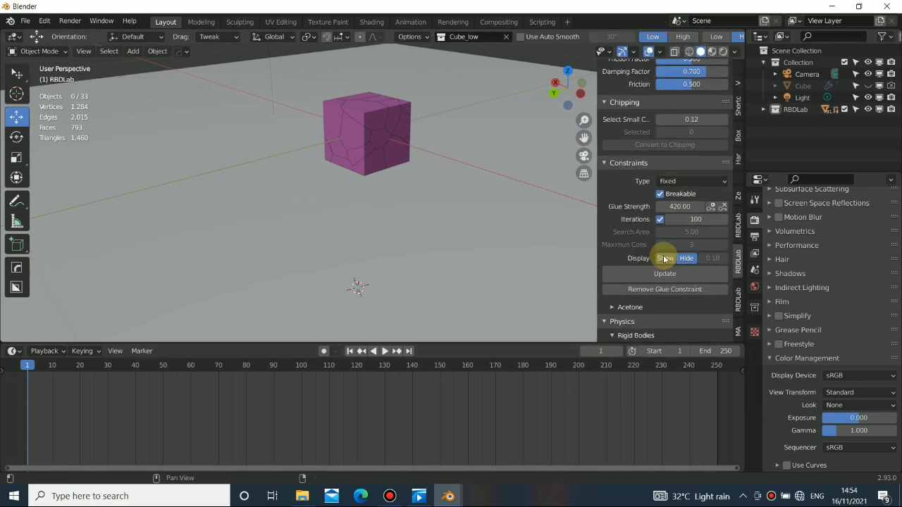
{"action": "left_click", "coordinate": [385, 350]}
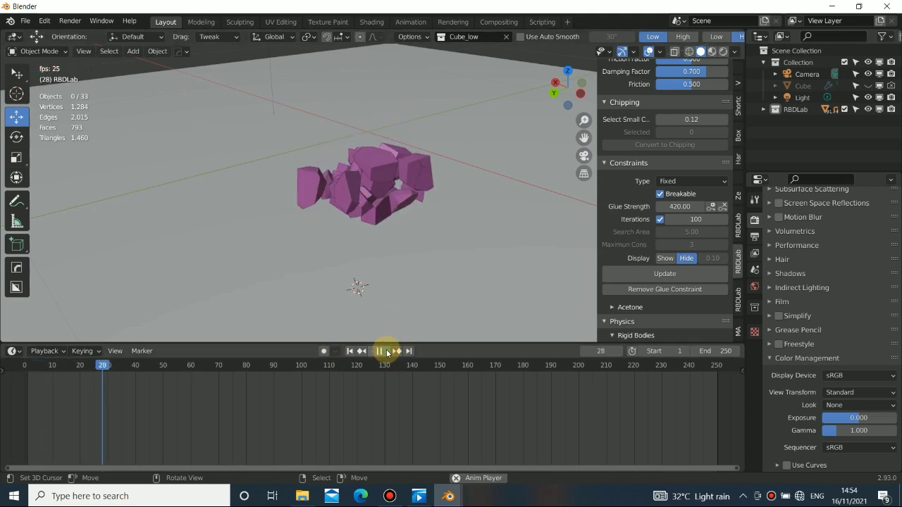
{"action": "left_click", "coordinate": [380, 351]}
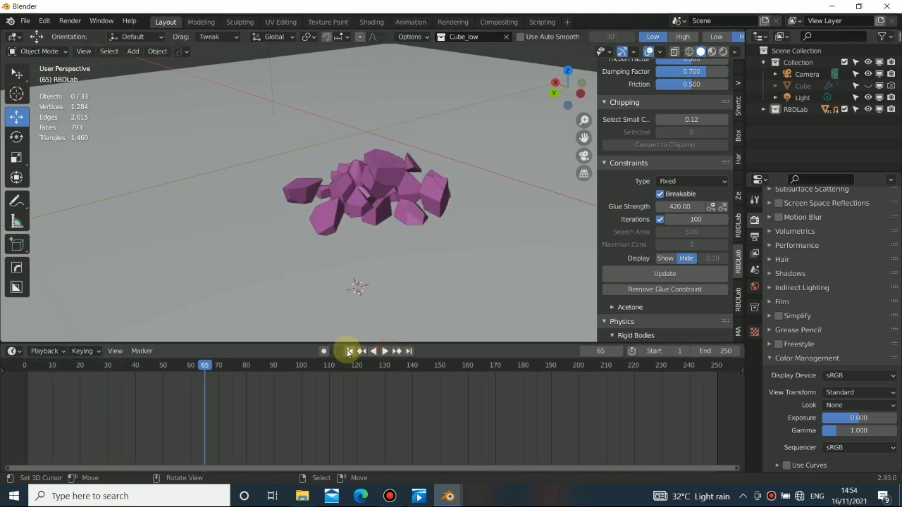
{"action": "left_click", "coordinate": [351, 351]}
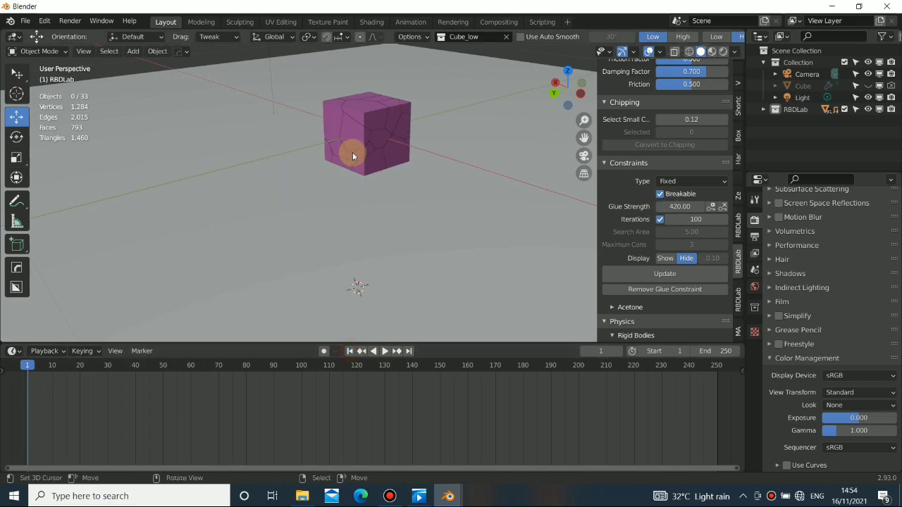
{"action": "middle_click_drag", "start_coordinate": [354, 165], "coordinate": [358, 157], "text": "shift"}
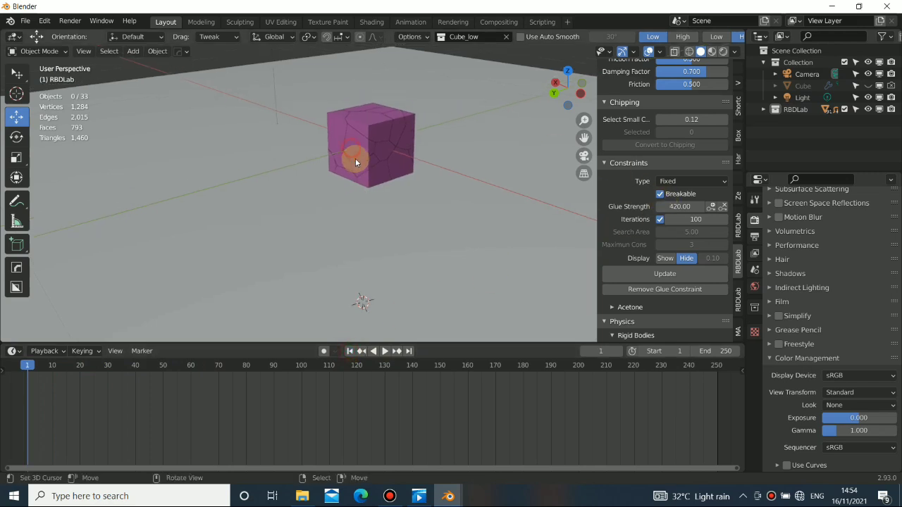
{"action": "left_click", "coordinate": [660, 194]}
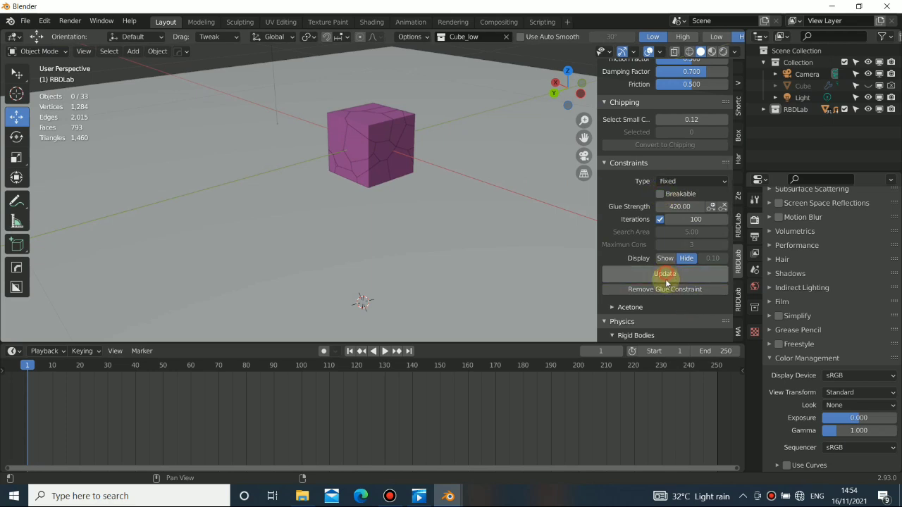
Step: Play and replay the drop with unbreakable glue, stopping at frame 1
{"action": "left_click", "coordinate": [385, 351]}
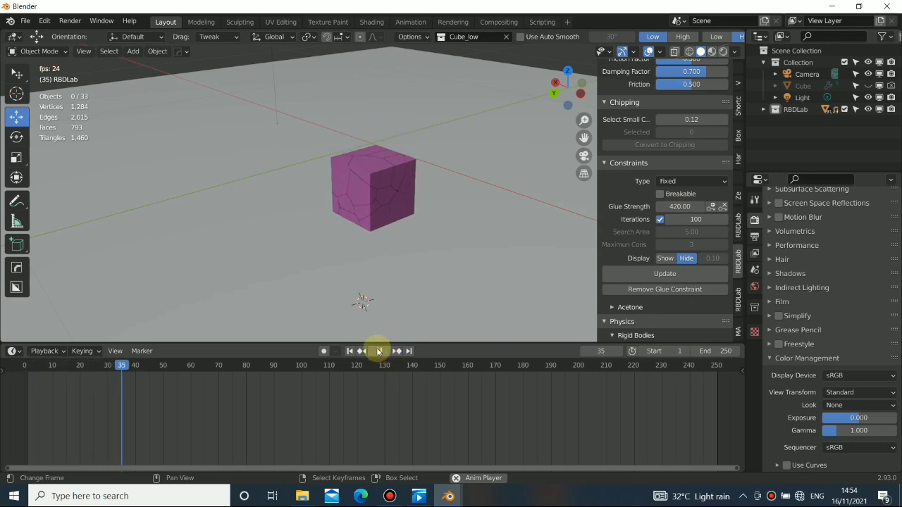
{"action": "left_click", "coordinate": [351, 351]}
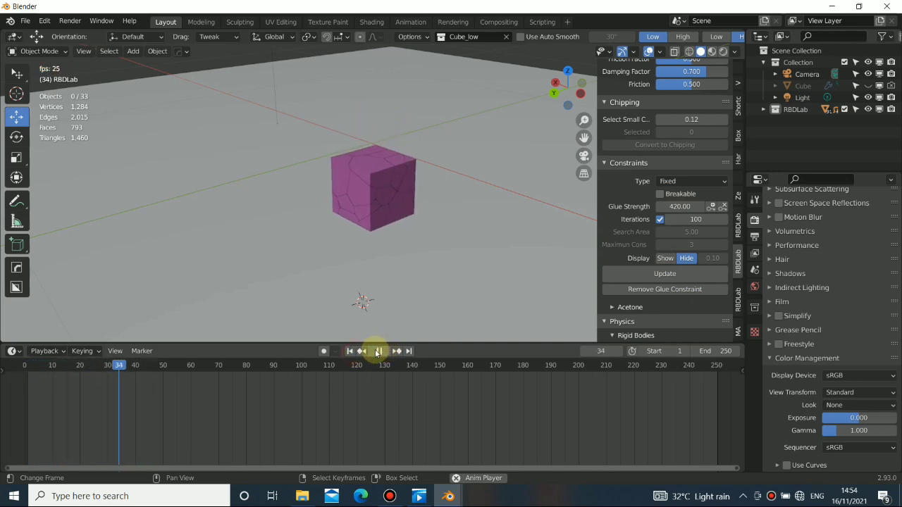
{"action": "left_click", "coordinate": [377, 351]}
Step: Turn Breakable back on, update the constraints, and watch the cube shatter before rewinding
{"action": "left_click", "coordinate": [350, 351]}
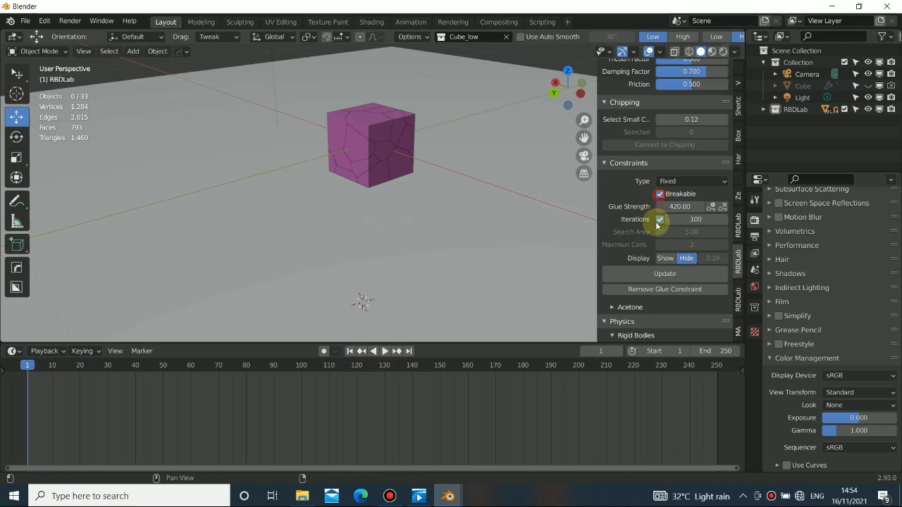
{"action": "left_click", "coordinate": [663, 275]}
{"action": "left_click", "coordinate": [385, 351]}
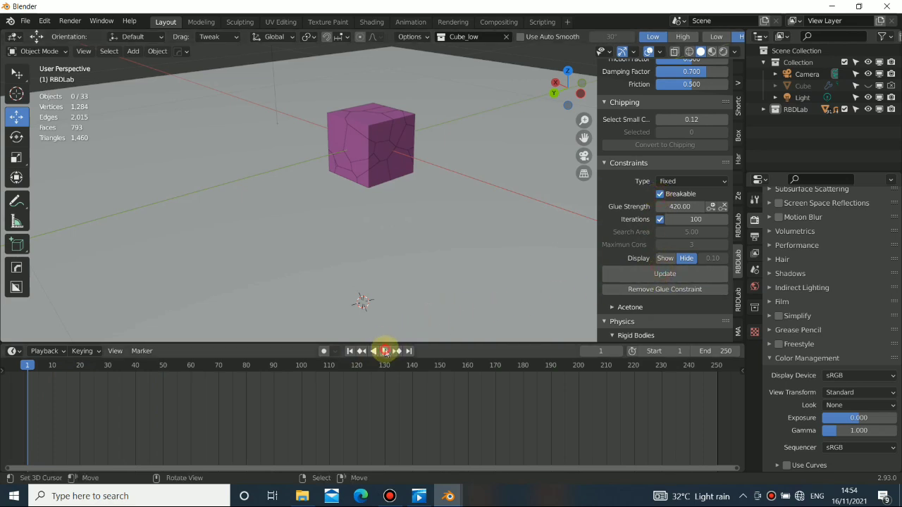
{"action": "left_click", "coordinate": [350, 351]}
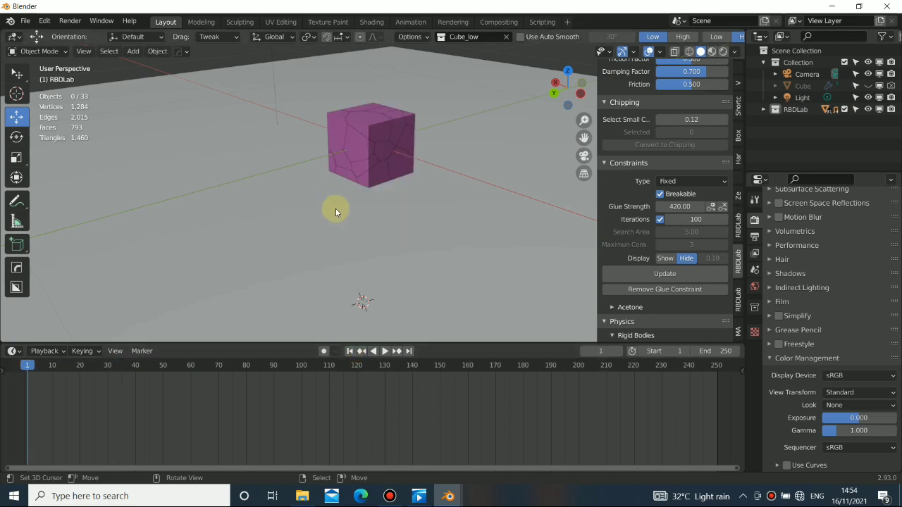
{"action": "middle_click_drag", "start_coordinate": [395, 141], "coordinate": [384, 172]}
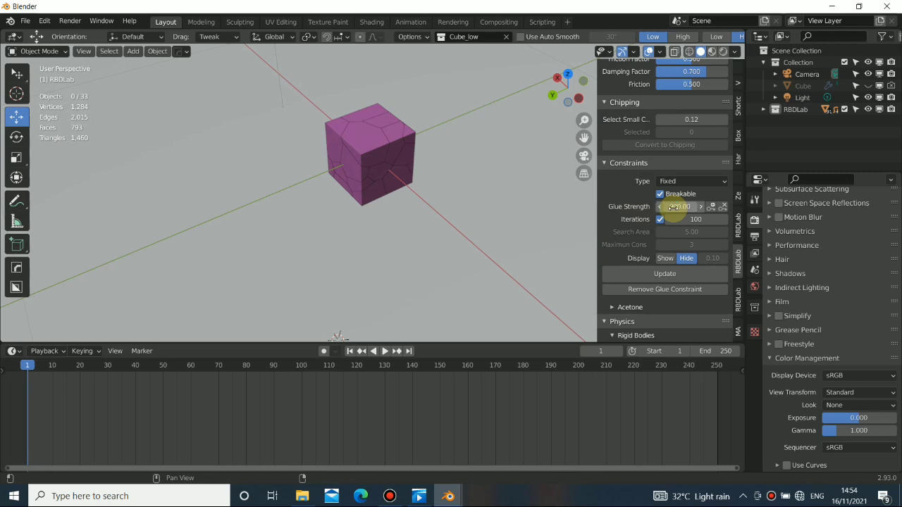
Step: Set Glue Strength to 900 and update the glue constraints
{"action": "left_click", "coordinate": [676, 274]}
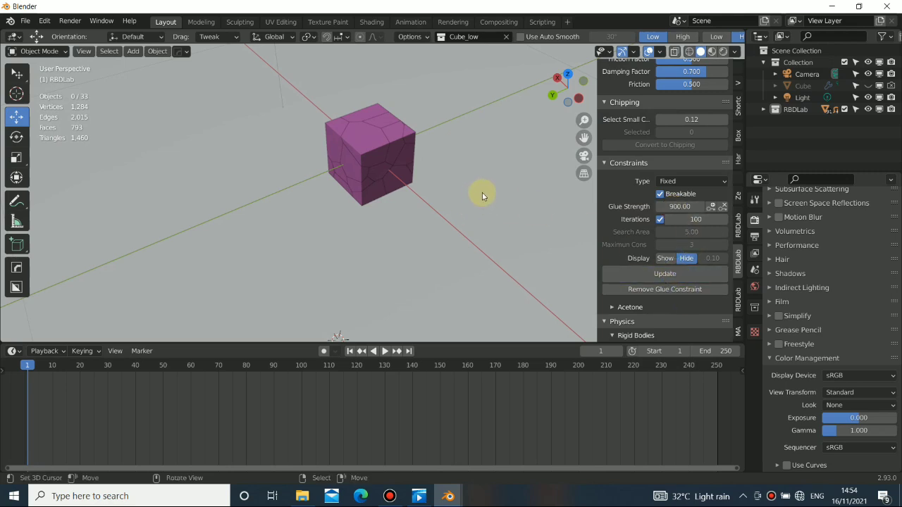
{"action": "scroll", "coordinate": [667, 259], "scroll_direction": "down", "scroll_amount": 8}
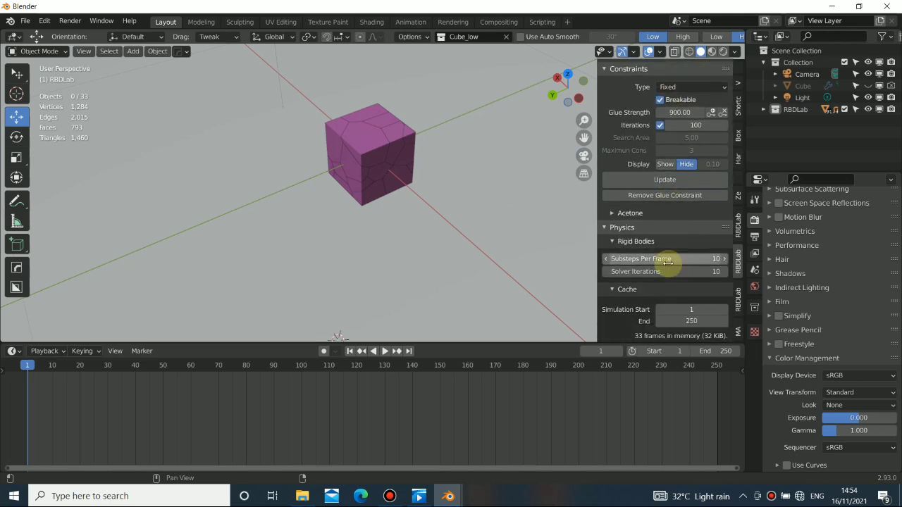
{"action": "scroll", "coordinate": [668, 254], "scroll_direction": "up", "scroll_amount": 7}
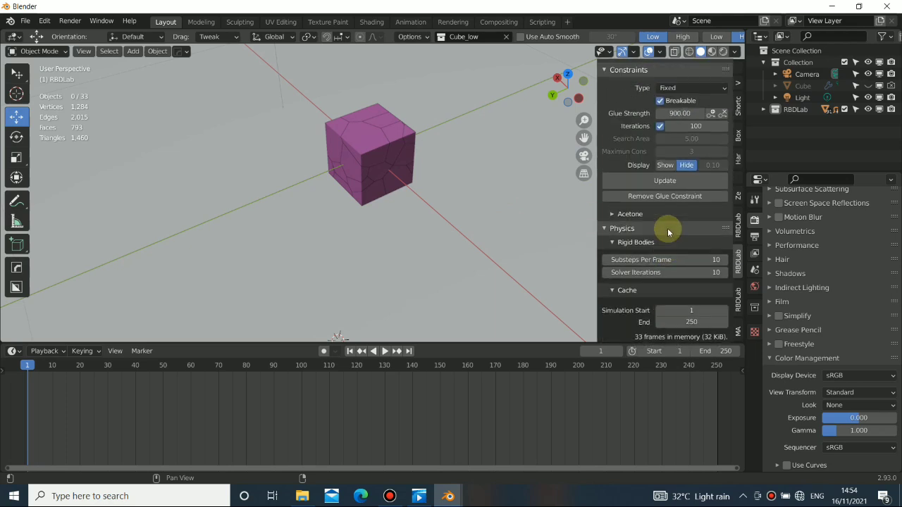
{"action": "left_click", "coordinate": [665, 237]}
Step: Play the stronger-glue drop to frame 108, inspect High-detail fragments, then rewind to Low
{"action": "left_click", "coordinate": [385, 351]}
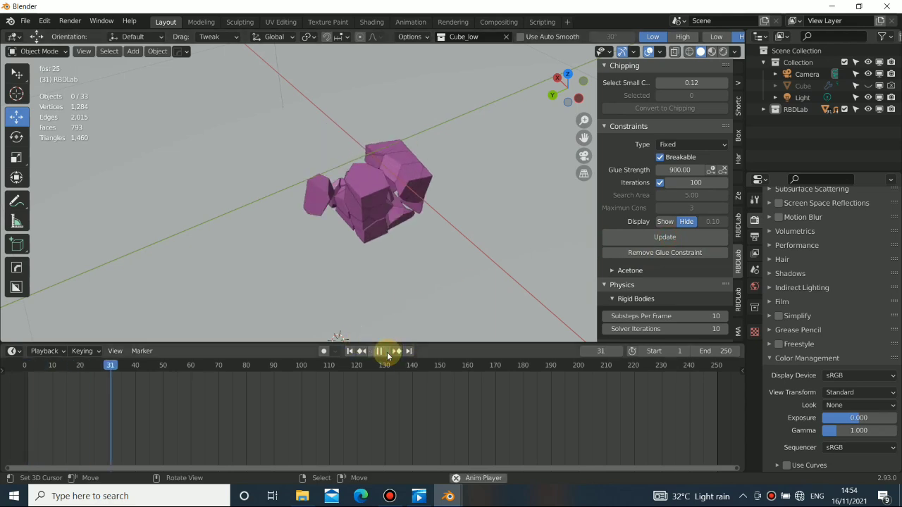
{"action": "middle_click_drag", "start_coordinate": [382, 209], "coordinate": [336, 296]}
{"action": "left_click", "coordinate": [380, 351]}
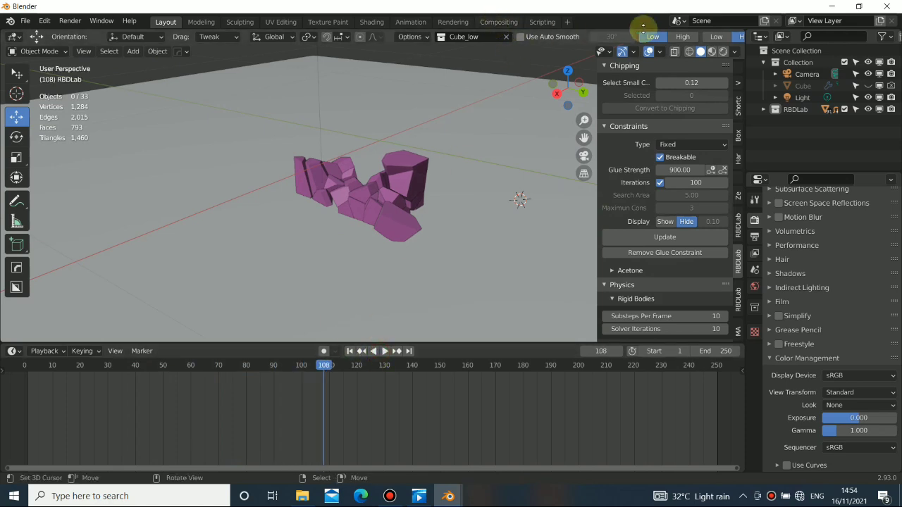
{"action": "left_click", "coordinate": [687, 38]}
{"action": "middle_click_drag", "start_coordinate": [328, 220], "coordinate": [499, 221]}
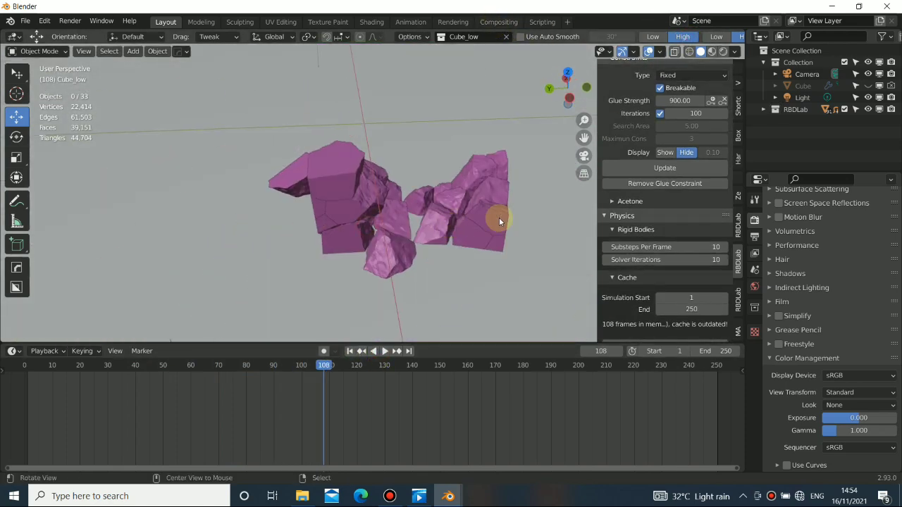
{"action": "left_click", "coordinate": [349, 351]}
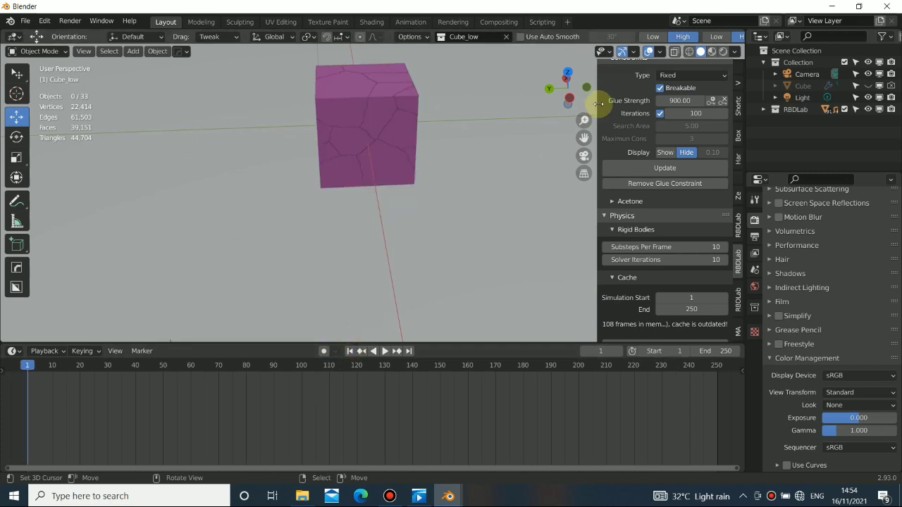
{"action": "left_click", "coordinate": [654, 37]}
Step: Replay the simulation and rewind the intact cube to frame 1 with 50 frames cached
{"action": "middle_click_drag", "start_coordinate": [368, 228], "coordinate": [362, 328]}
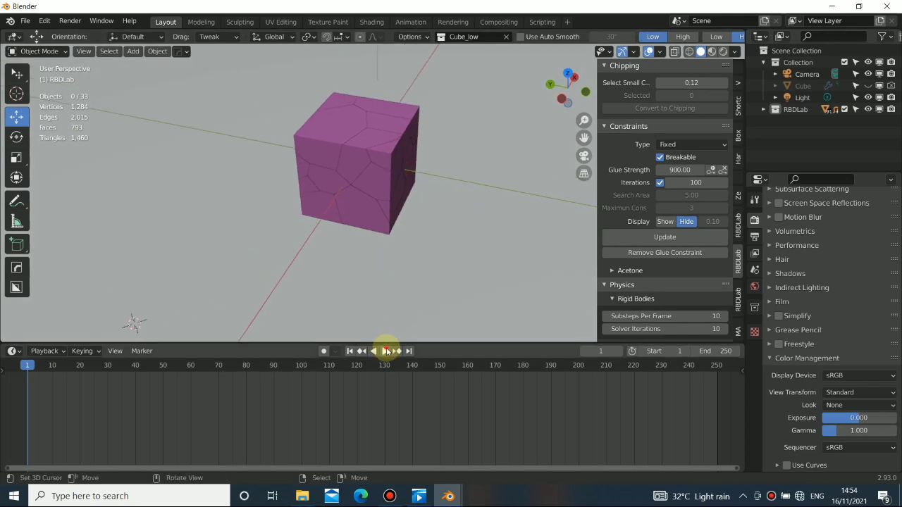
{"action": "left_click", "coordinate": [386, 351]}
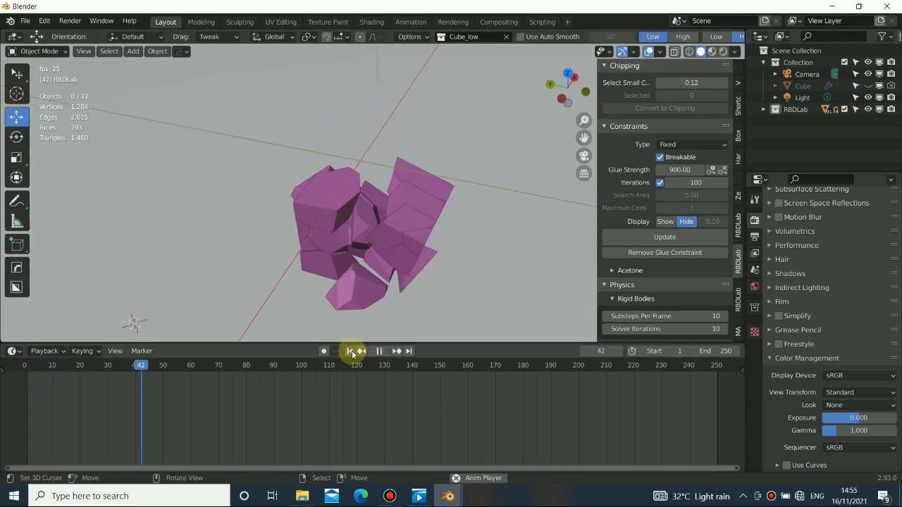
{"action": "left_click", "coordinate": [351, 351]}
{"action": "left_click", "coordinate": [378, 351]}
{"action": "left_click", "coordinate": [350, 351]}
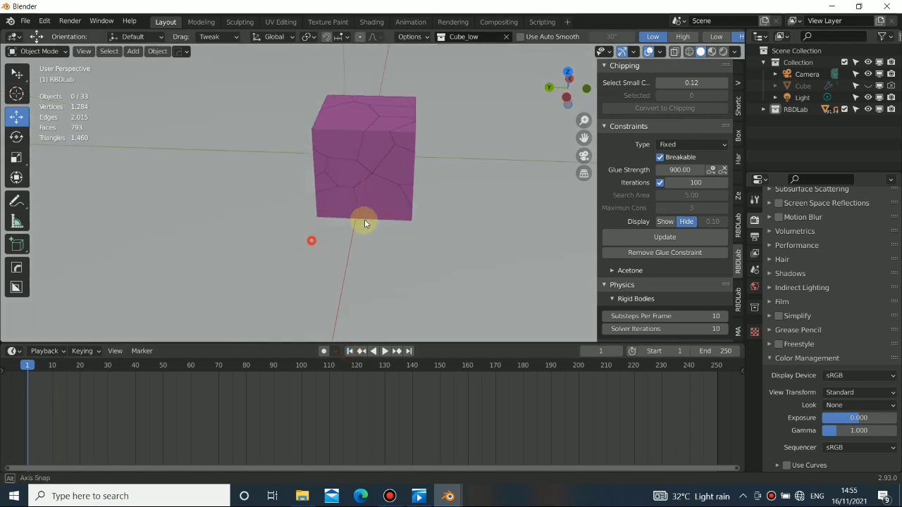
{"action": "middle_click_drag", "start_coordinate": [354, 225], "coordinate": [383, 207]}
{"action": "scroll", "coordinate": [638, 268], "scroll_direction": "down", "scroll_amount": 5}
{"action": "scroll", "coordinate": [637, 265], "scroll_direction": "down", "scroll_amount": 2}
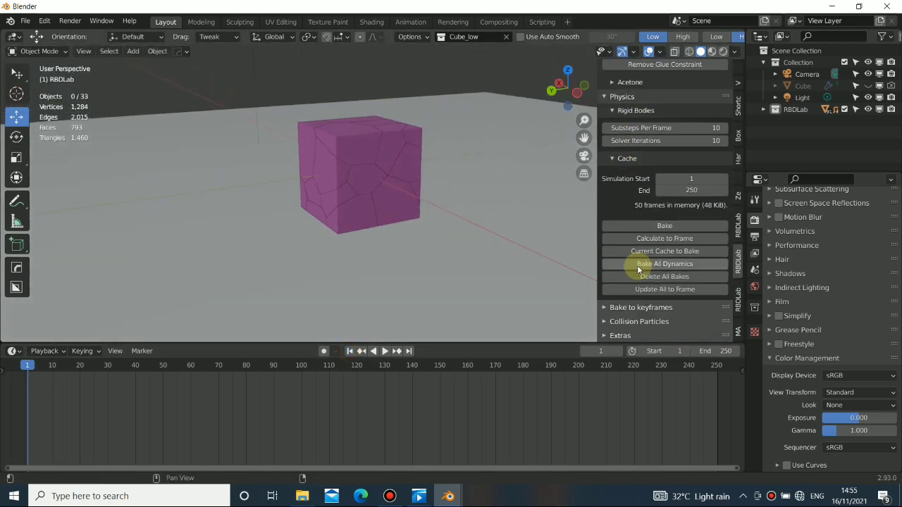
Step: Zoom out to the whole scene, play the simulation briefly, and rewind to frame 1
{"action": "scroll", "coordinate": [656, 261], "scroll_direction": "up", "scroll_amount": 4}
{"action": "scroll", "coordinate": [661, 264], "scroll_direction": "down", "scroll_amount": 1}
{"action": "scroll", "coordinate": [661, 266], "scroll_direction": "down", "scroll_amount": 3}
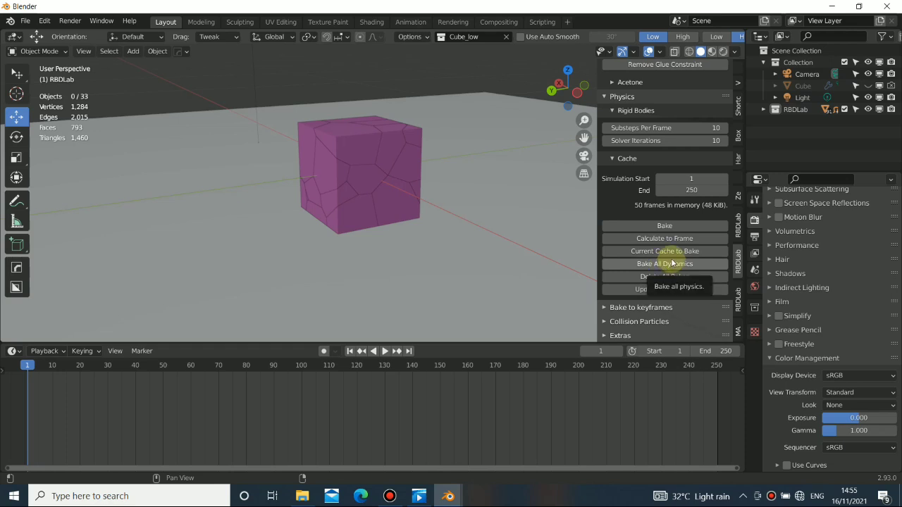
{"action": "middle_click_drag", "start_coordinate": [323, 163], "coordinate": [356, 191]}
{"action": "scroll", "coordinate": [367, 219], "scroll_direction": "down", "scroll_amount": 4}
{"action": "scroll", "coordinate": [419, 197], "scroll_direction": "up", "scroll_amount": 3}
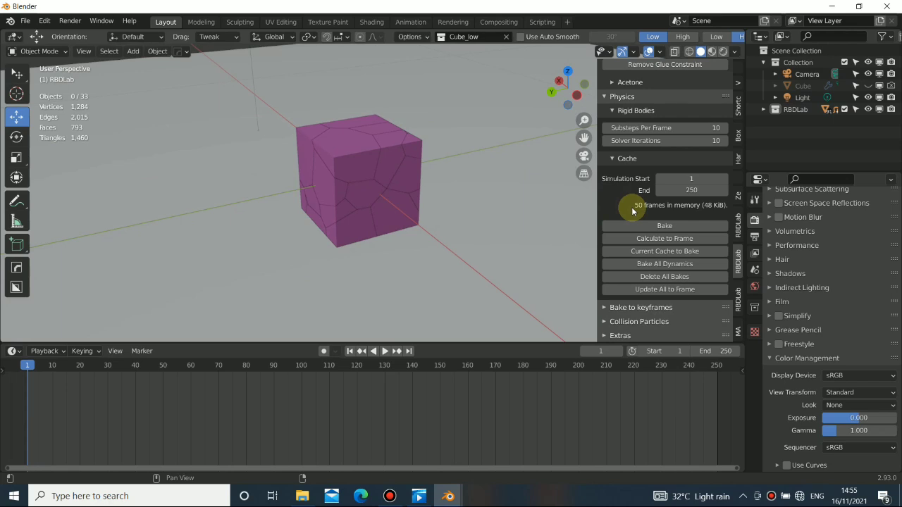
{"action": "middle_click_drag", "start_coordinate": [338, 160], "coordinate": [466, 183]}
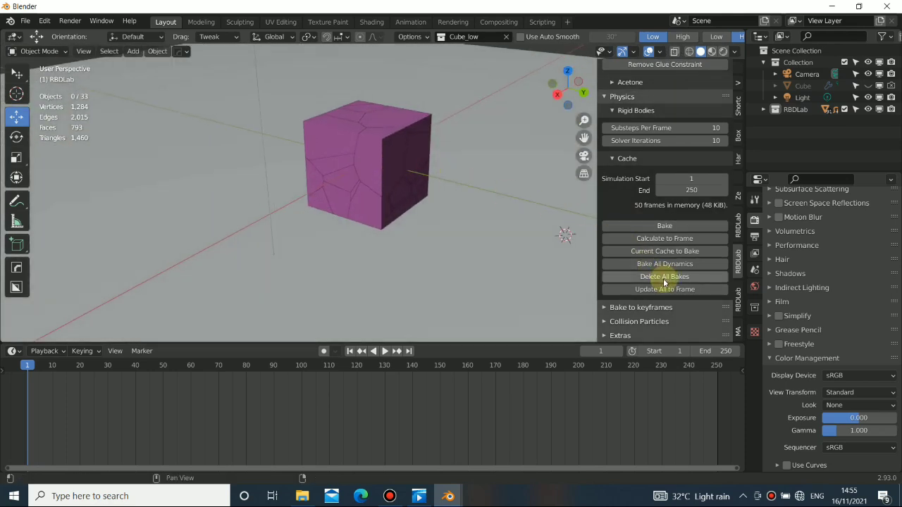
{"action": "left_click", "coordinate": [383, 351]}
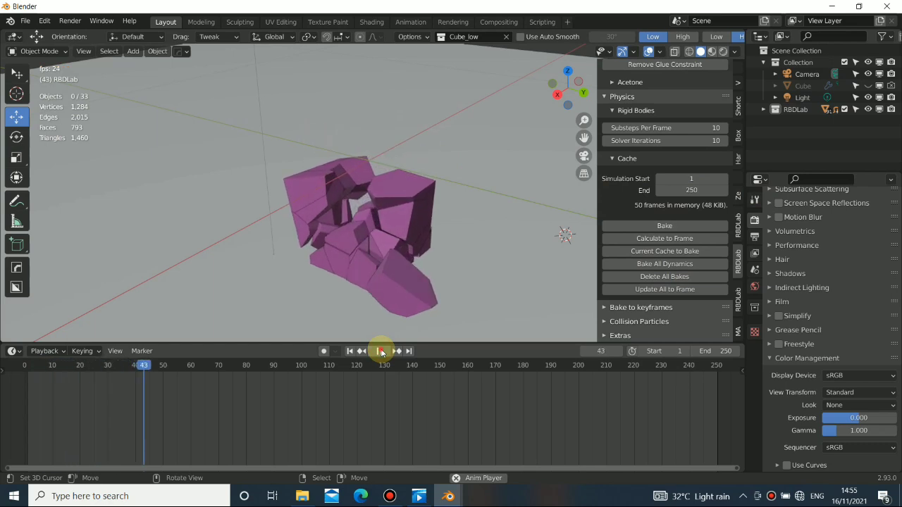
{"action": "left_click", "coordinate": [380, 351]}
{"action": "left_click", "coordinate": [350, 356]}
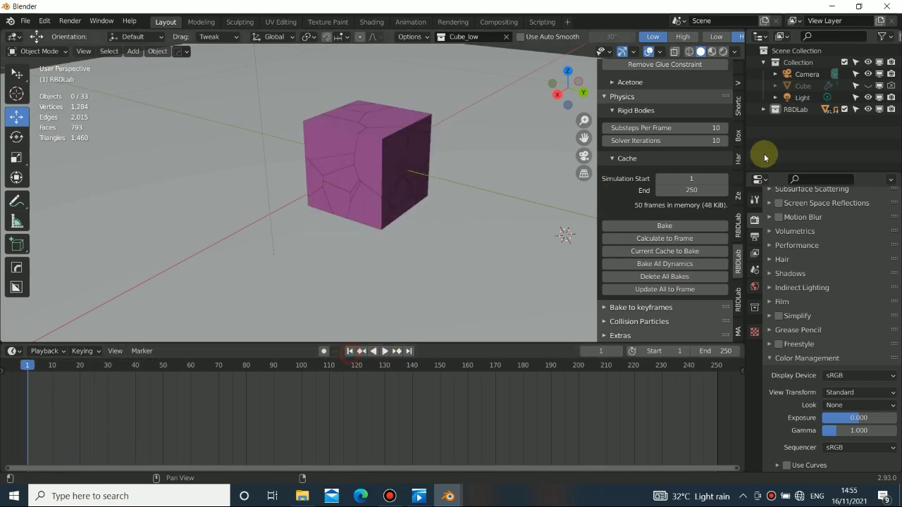
Step: Bake the 250-frame rigid body cache, play it to frame 55, and open RBDLab Particles
{"action": "left_click", "coordinate": [663, 226]}
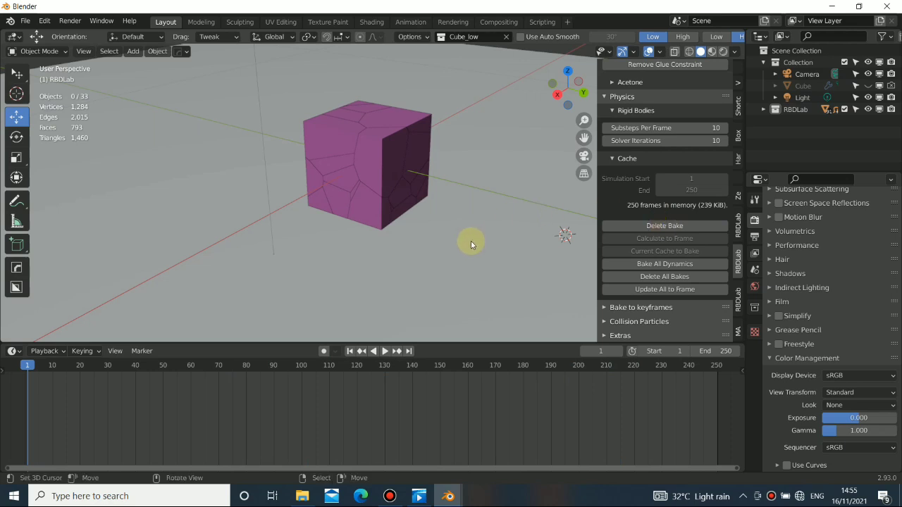
{"action": "left_click", "coordinate": [384, 351]}
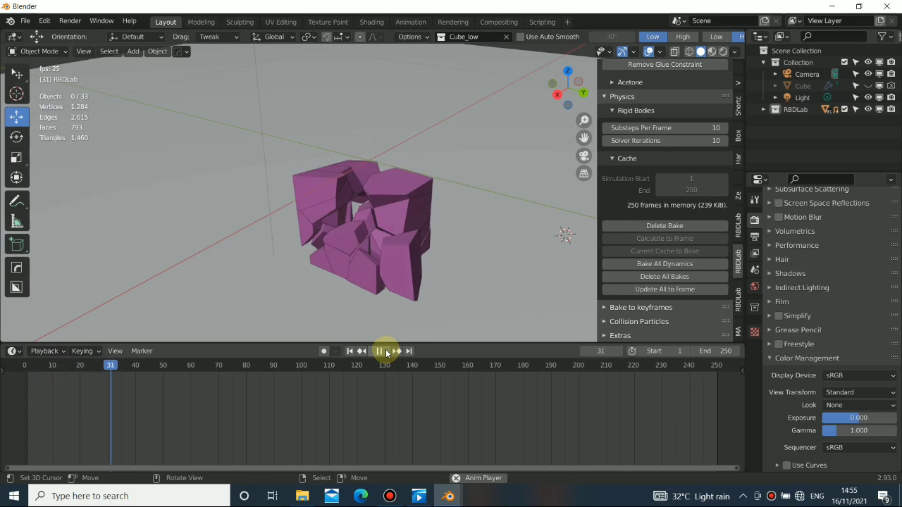
{"action": "left_click", "coordinate": [379, 351]}
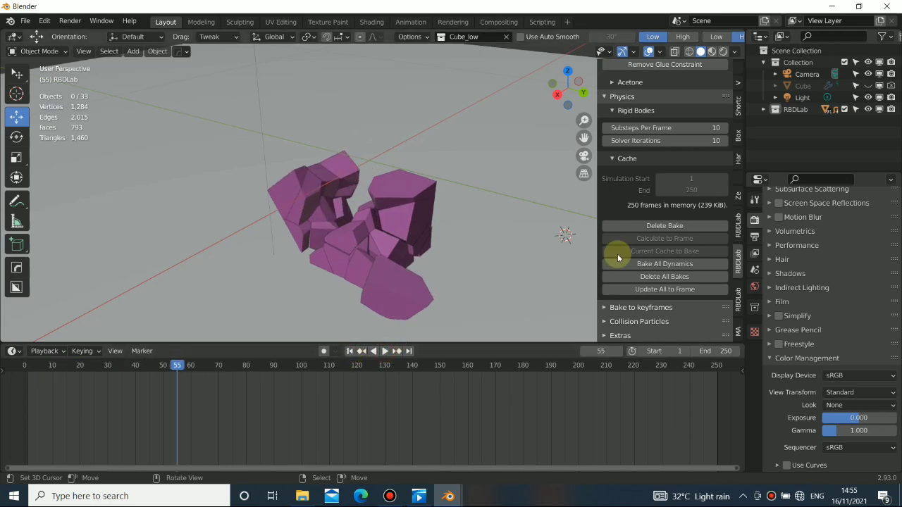
{"action": "left_click", "coordinate": [737, 299]}
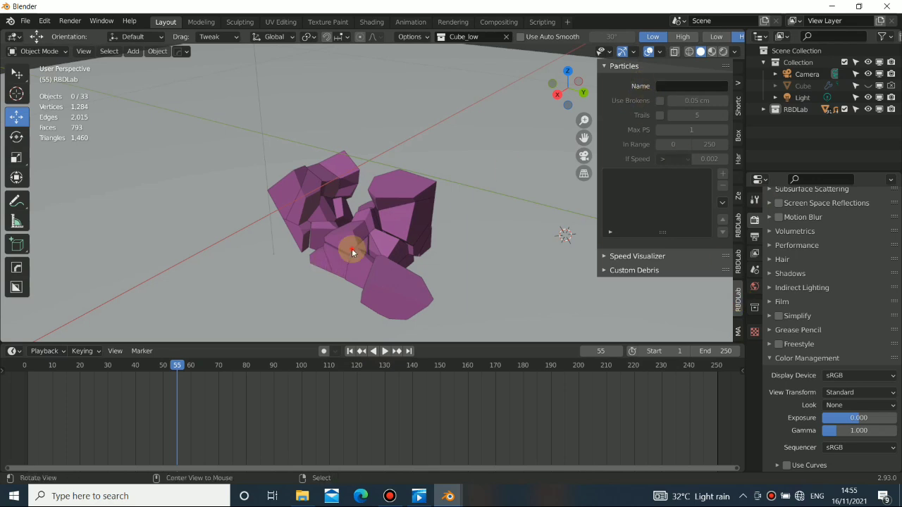
Step: Name the RBDLab particle item 'dust' and add it as a debris emitter on the cube
{"action": "middle_click_drag", "start_coordinate": [322, 258], "coordinate": [376, 346]}
{"action": "left_click", "coordinate": [350, 351]}
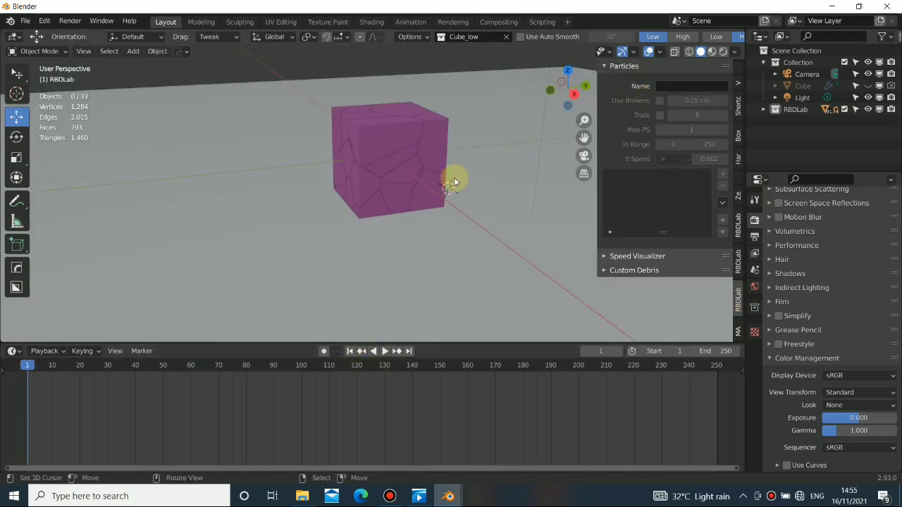
{"action": "middle_click_drag", "start_coordinate": [447, 175], "coordinate": [370, 167]}
{"action": "middle_click_drag", "start_coordinate": [407, 203], "coordinate": [489, 193]}
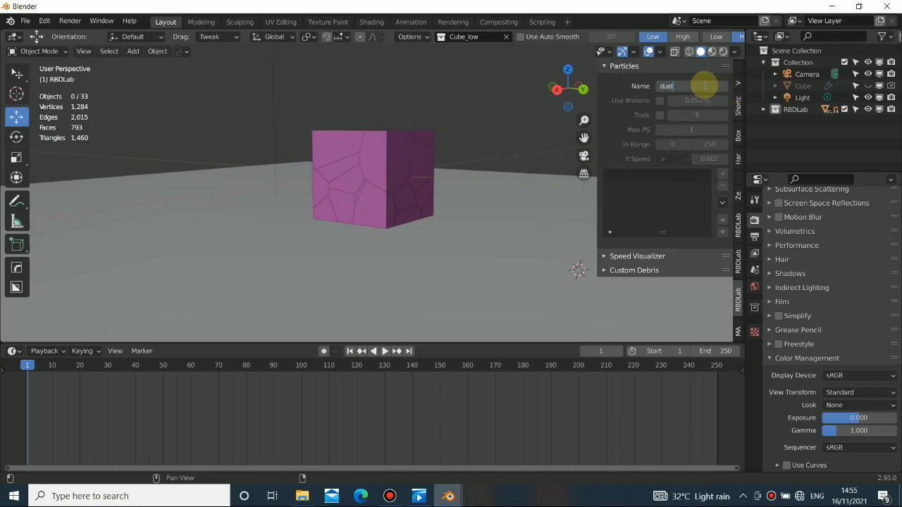
{"action": "key", "text": "Return"}
{"action": "middle_click_drag", "start_coordinate": [372, 189], "coordinate": [356, 201]}
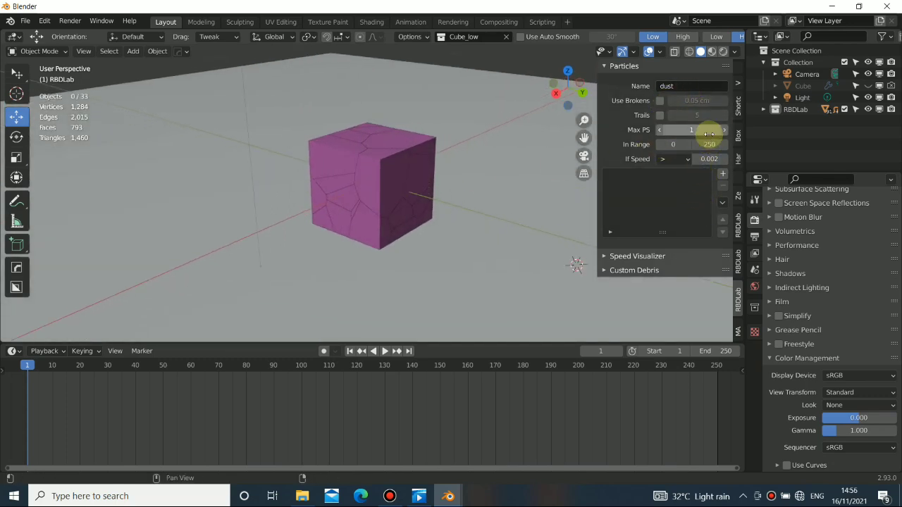
{"action": "left_click", "coordinate": [722, 175]}
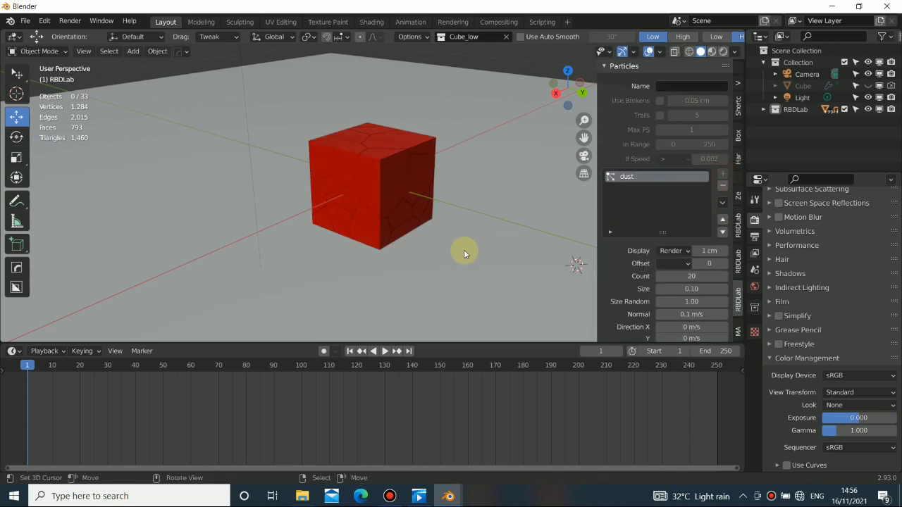
Step: Preview the red cube shattering with dust debris, replaying from frame 1 and stepping to frame 17
{"action": "middle_click_drag", "start_coordinate": [314, 250], "coordinate": [378, 338]}
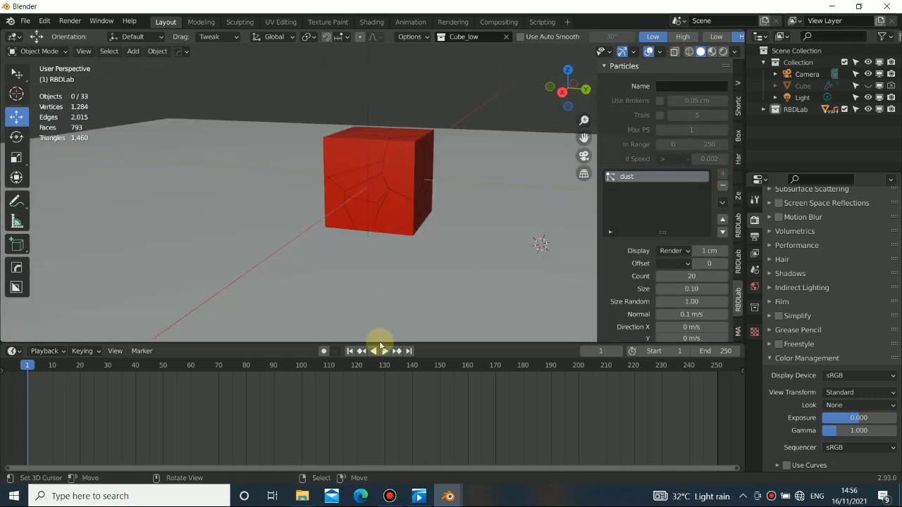
{"action": "left_click", "coordinate": [384, 351]}
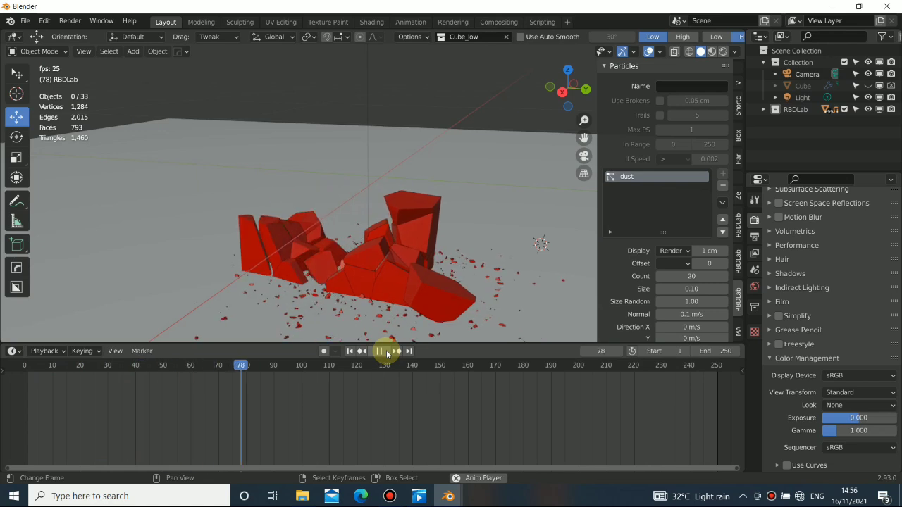
{"action": "left_click", "coordinate": [381, 351]}
{"action": "left_click", "coordinate": [351, 351]}
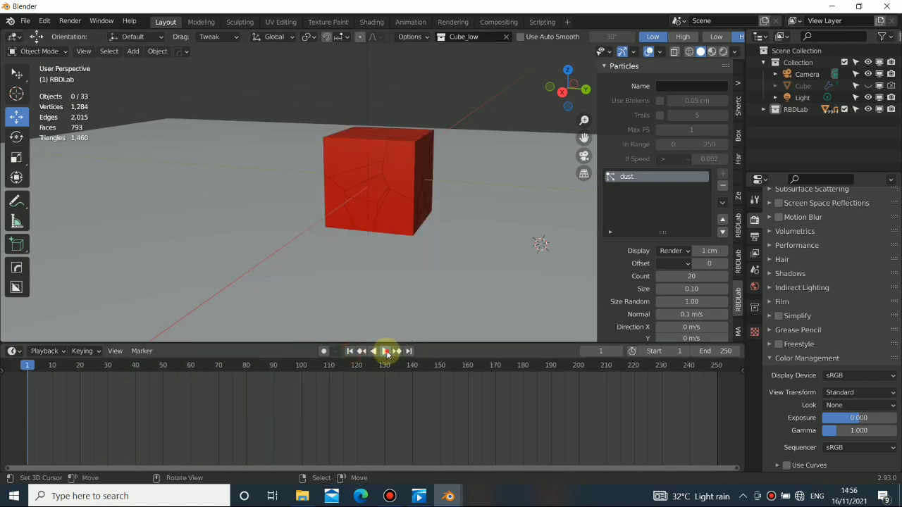
{"action": "left_click", "coordinate": [384, 351]}
{"action": "left_click", "coordinate": [384, 352]}
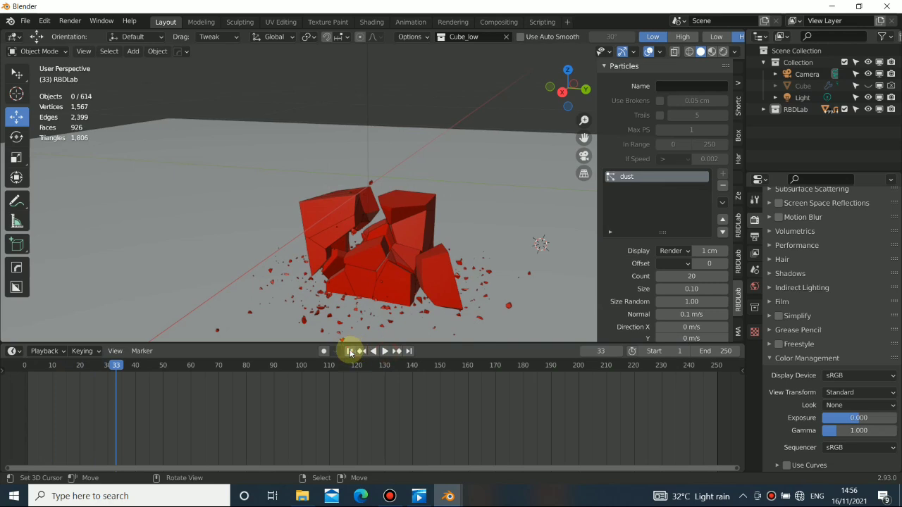
{"action": "left_click", "coordinate": [351, 351]}
{"action": "middle_click_drag", "start_coordinate": [376, 223], "coordinate": [397, 199]}
{"action": "left_click", "coordinate": [28, 378]}
{"action": "key", "text": "space"}
{"action": "mouse_move", "coordinate": [44, 383]}
{"action": "left_mouse_down"}
{"action": "mouse_move", "coordinate": [88, 401]}
{"action": "mouse_move", "coordinate": [56, 393]}
{"action": "left_mouse_up"}
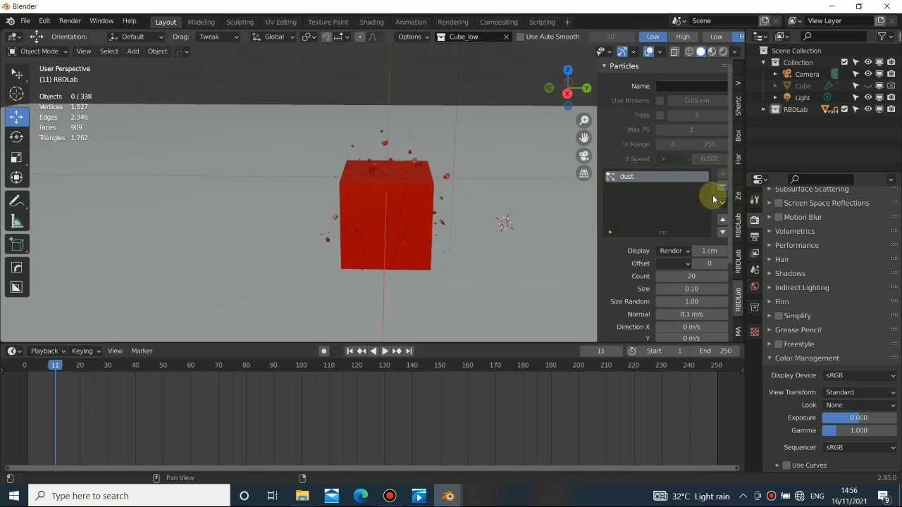
Step: Remove the dust emitter and re-enter the name 'dust'
{"action": "scroll", "coordinate": [704, 237], "scroll_direction": "down", "scroll_amount": 3}
{"action": "scroll", "coordinate": [704, 236], "scroll_direction": "up", "scroll_amount": 3}
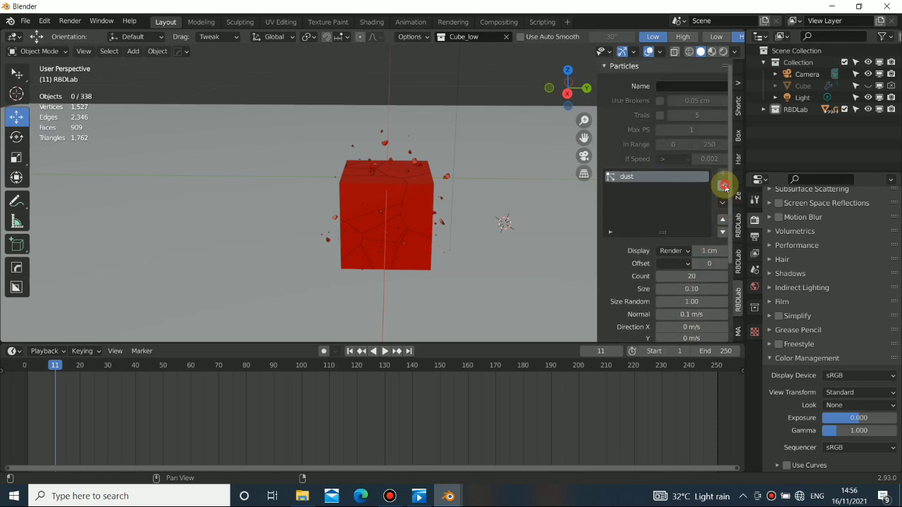
{"action": "left_click", "coordinate": [724, 186]}
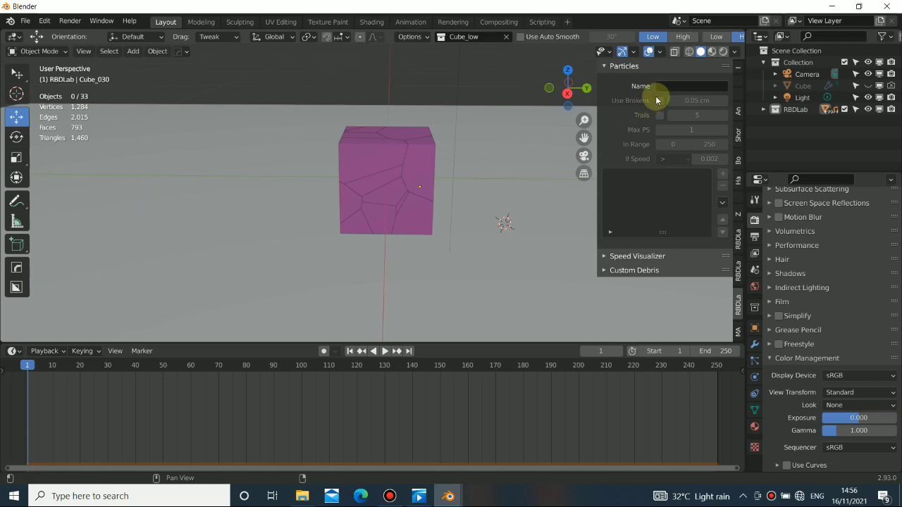
{"action": "left_click", "coordinate": [676, 87]}
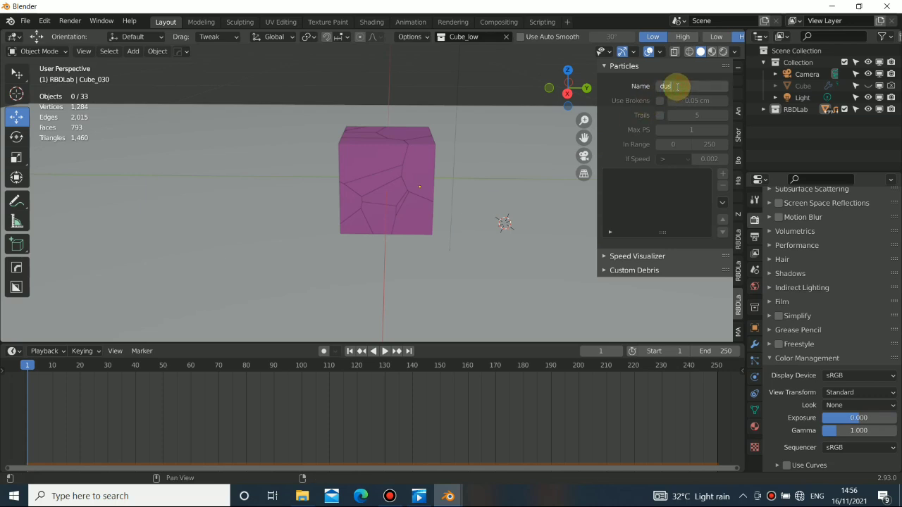
{"action": "key", "text": "Return"}
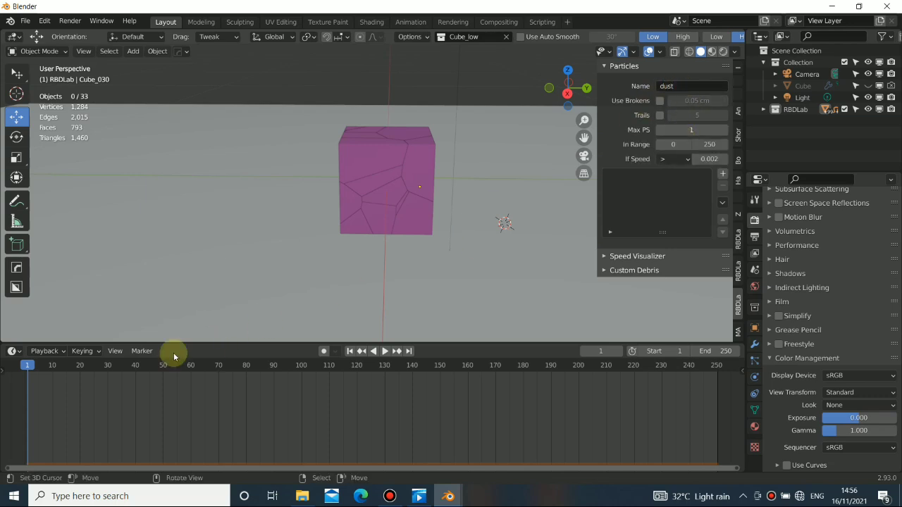
Step: Re-add dust at frame 15 so it emits 15–250, and preview the debris at frame 91
{"action": "left_click_drag", "start_coordinate": [24, 383], "coordinate": [67, 383]}
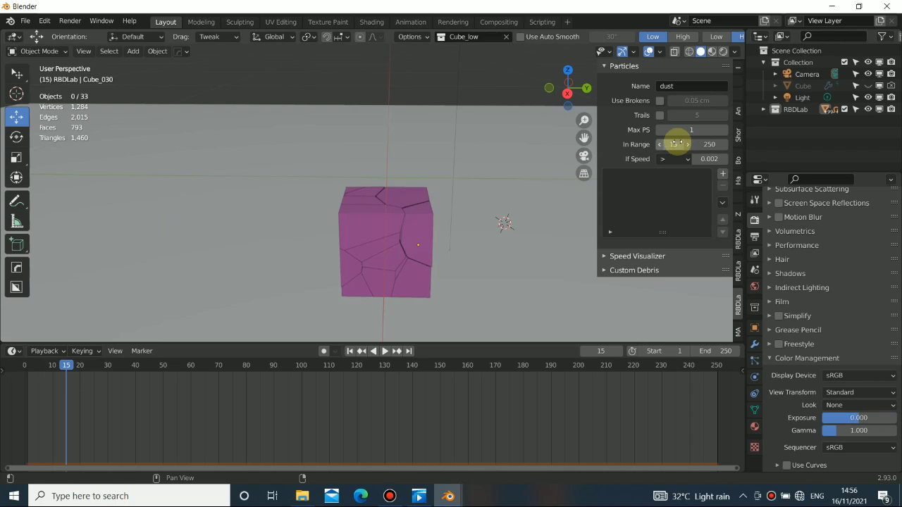
{"action": "left_click", "coordinate": [721, 175]}
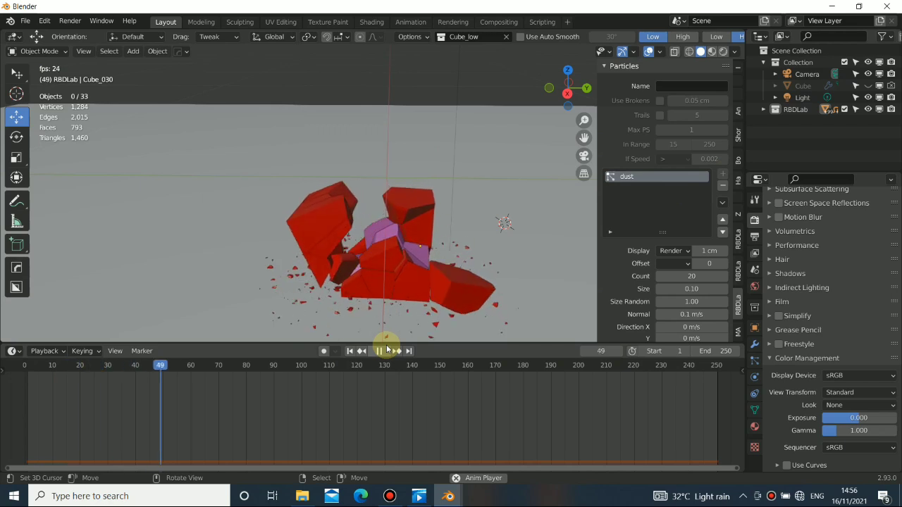
{"action": "left_click", "coordinate": [381, 352]}
{"action": "middle_click_drag", "start_coordinate": [428, 219], "coordinate": [346, 182]}
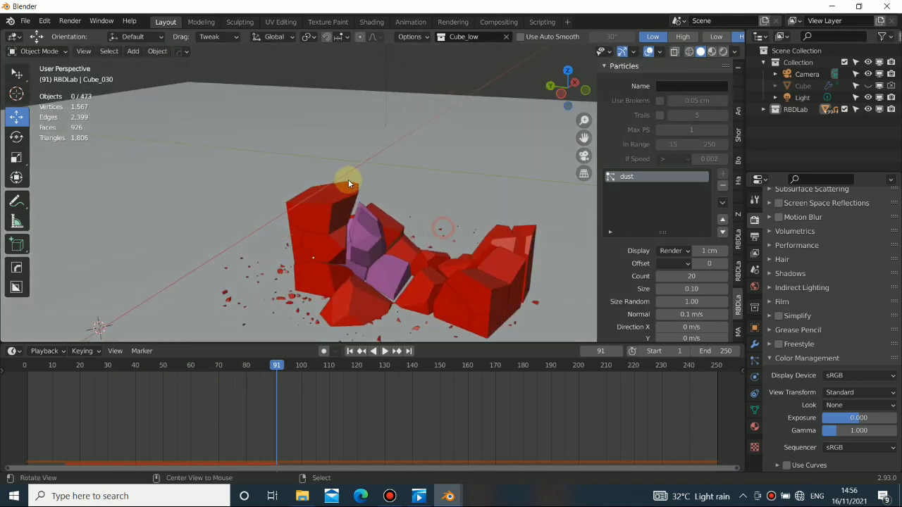
{"action": "middle_click_drag", "start_coordinate": [403, 256], "coordinate": [417, 393], "text": "shift"}
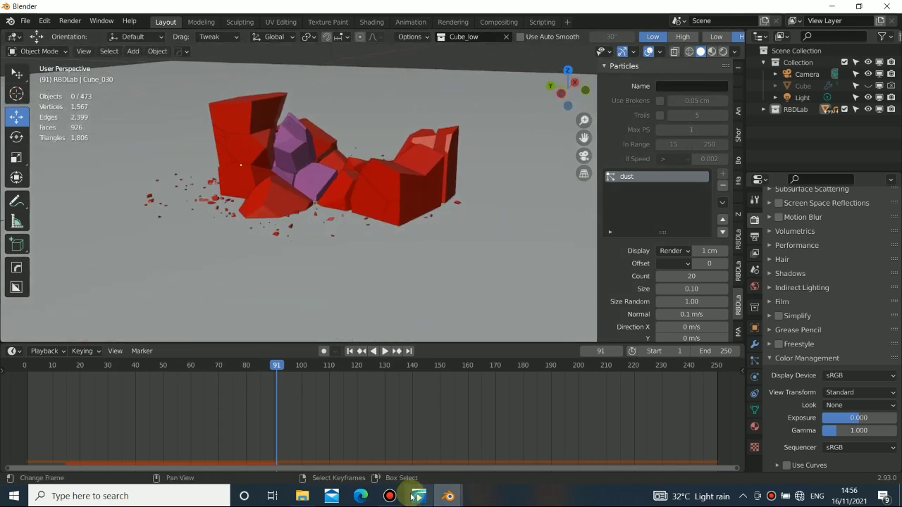
{"action": "left_click", "coordinate": [415, 431]}
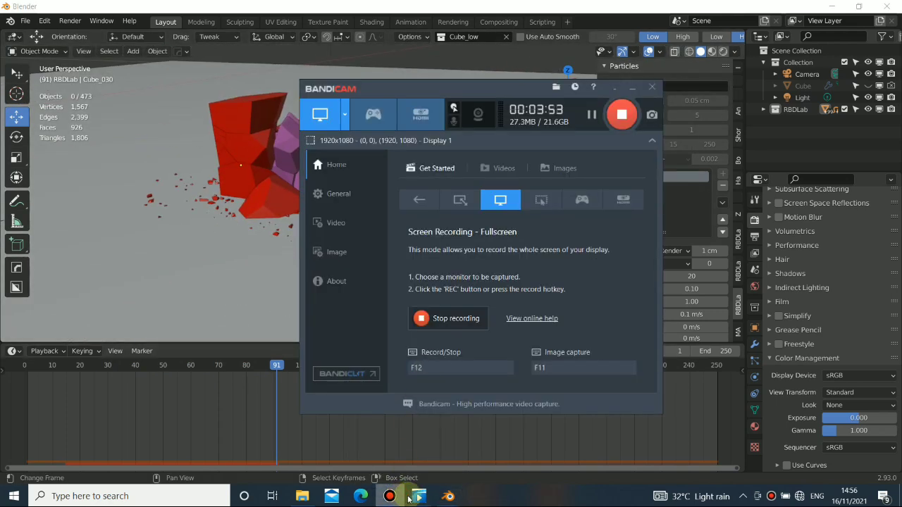
Step: Play and scrub the pacman 2.0 shot 18 reference clip in Movies & TV, then minimize it
{"action": "mouse_move", "coordinate": [418, 496]}
{"action": "left_click", "coordinate": [417, 433]}
{"action": "mouse_move", "coordinate": [428, 329]}
{"action": "left_mouse_down"}
{"action": "mouse_move", "coordinate": [589, 329]}
{"action": "mouse_move", "coordinate": [267, 331]}
{"action": "left_mouse_up"}
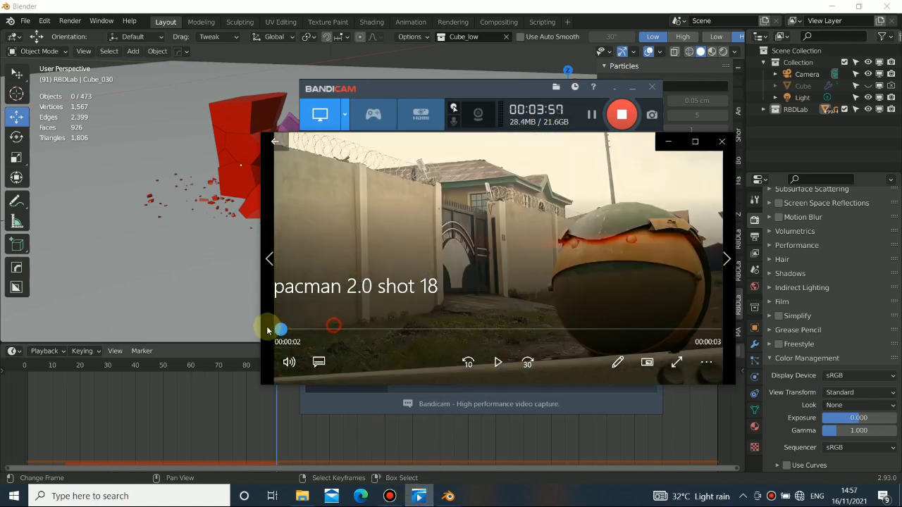
{"action": "left_click", "coordinate": [499, 362]}
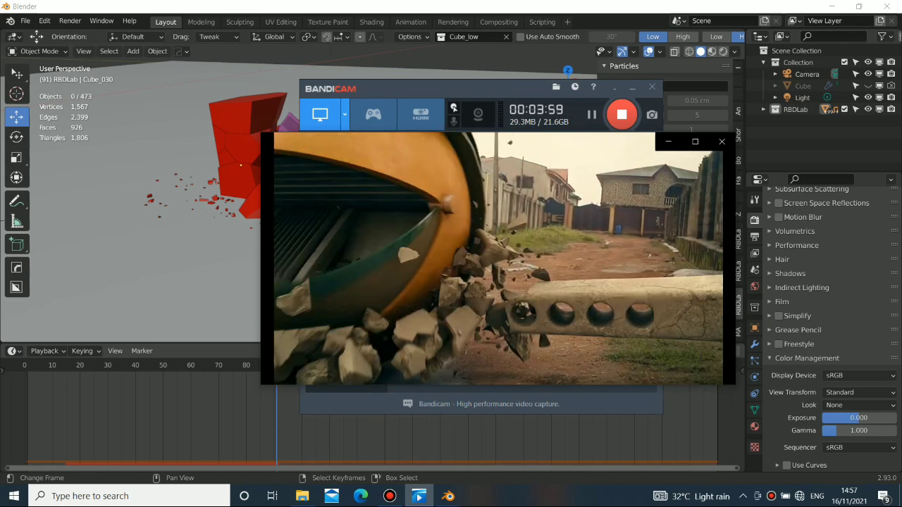
{"action": "left_click", "coordinate": [499, 362]}
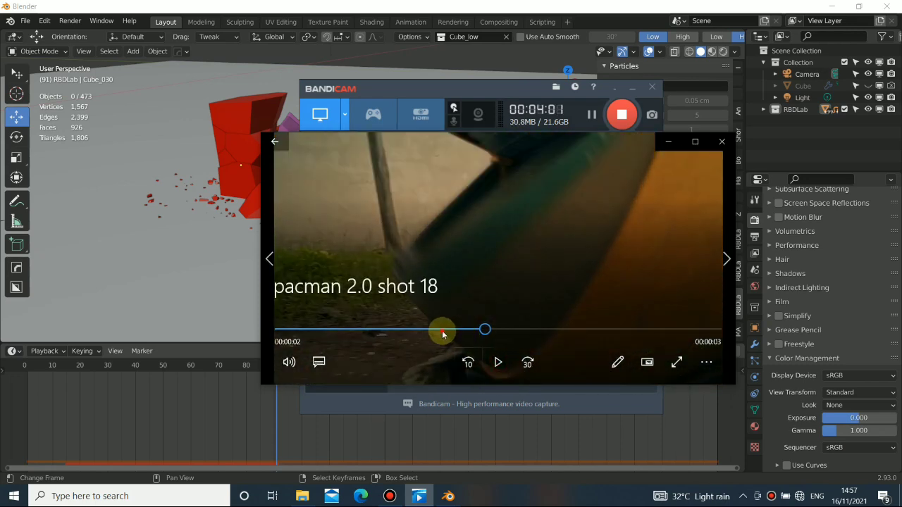
{"action": "left_click_drag", "start_coordinate": [444, 330], "coordinate": [256, 330]}
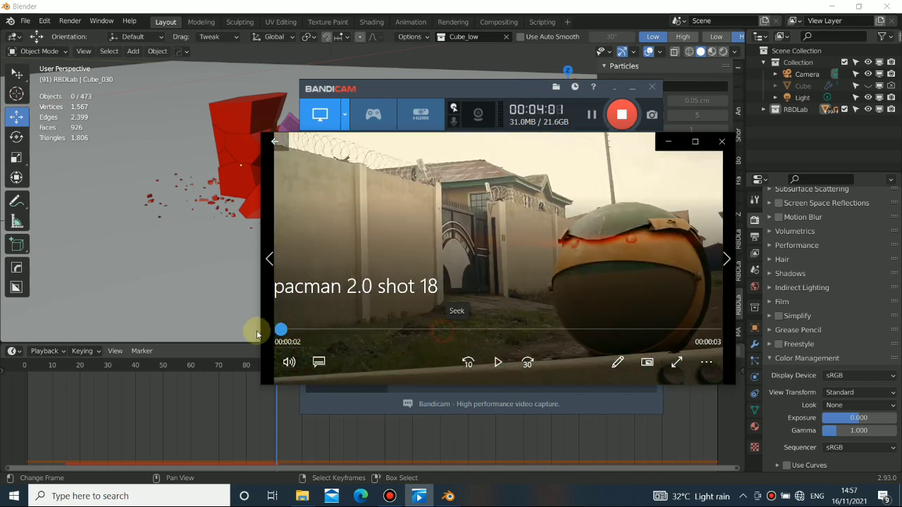
{"action": "left_click", "coordinate": [668, 140]}
{"action": "middle_click_drag", "start_coordinate": [310, 162], "coordinate": [382, 264]}
Step: Show the RBDLab Cell Fracture and Scatter settings in the sidebar
{"action": "middle_click_drag", "start_coordinate": [446, 242], "coordinate": [382, 257]}
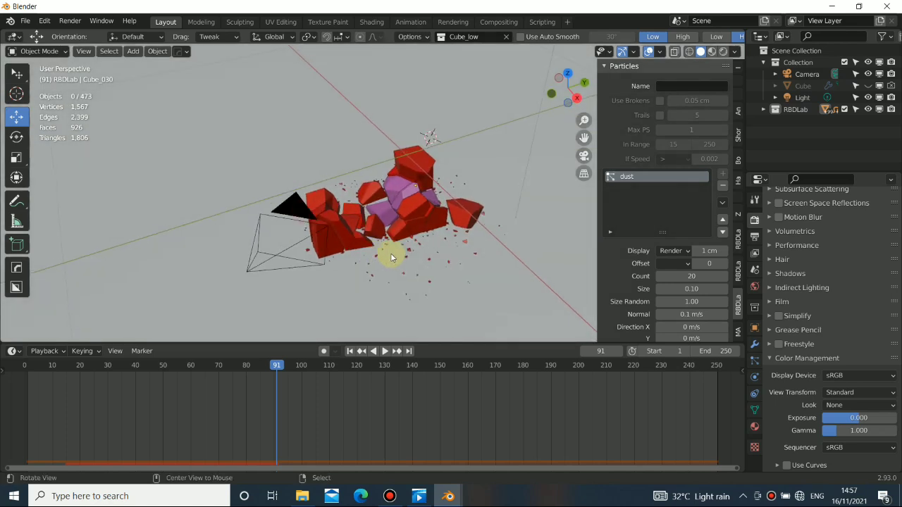
{"action": "scroll", "coordinate": [429, 238], "scroll_direction": "down", "scroll_amount": 5}
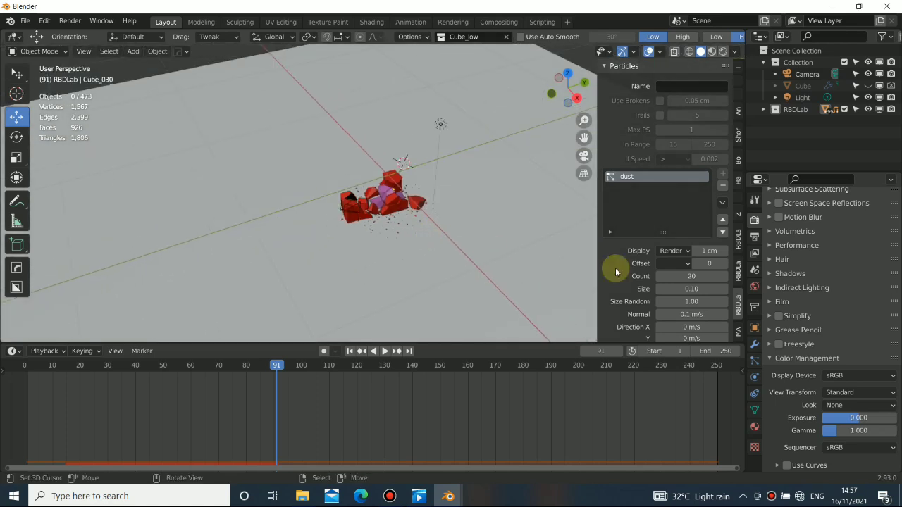
{"action": "left_click", "coordinate": [740, 238]}
{"action": "scroll", "coordinate": [383, 258], "scroll_direction": "down", "scroll_amount": 4}
{"action": "scroll", "coordinate": [406, 180], "scroll_direction": "up", "scroll_amount": 10}
{"action": "scroll", "coordinate": [409, 198], "scroll_direction": "down", "scroll_amount": 5}
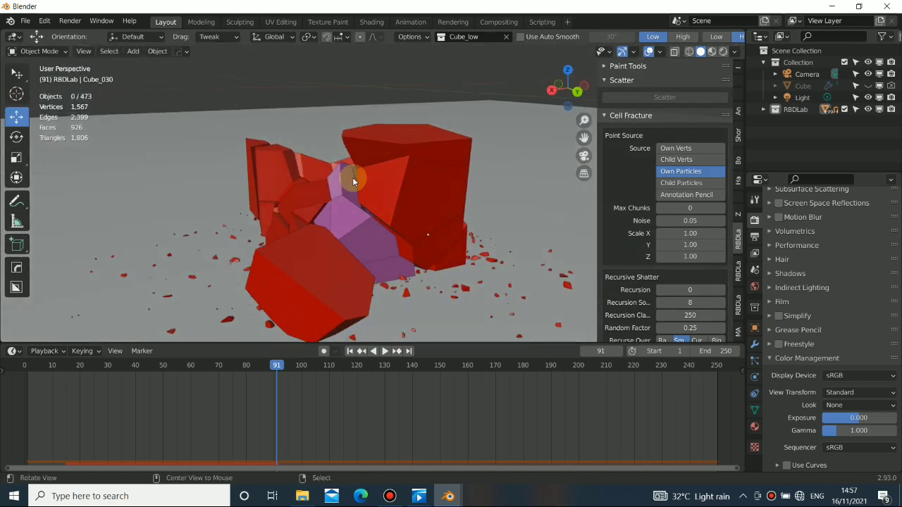
Step: Orbit and zoom to inspect the heap of red and pink chunks and surrounding dust debris
{"action": "middle_click_drag", "start_coordinate": [384, 193], "coordinate": [264, 180]}
{"action": "scroll", "coordinate": [342, 221], "scroll_direction": "up", "scroll_amount": 5}
{"action": "middle_click_drag", "start_coordinate": [352, 207], "coordinate": [392, 217]}
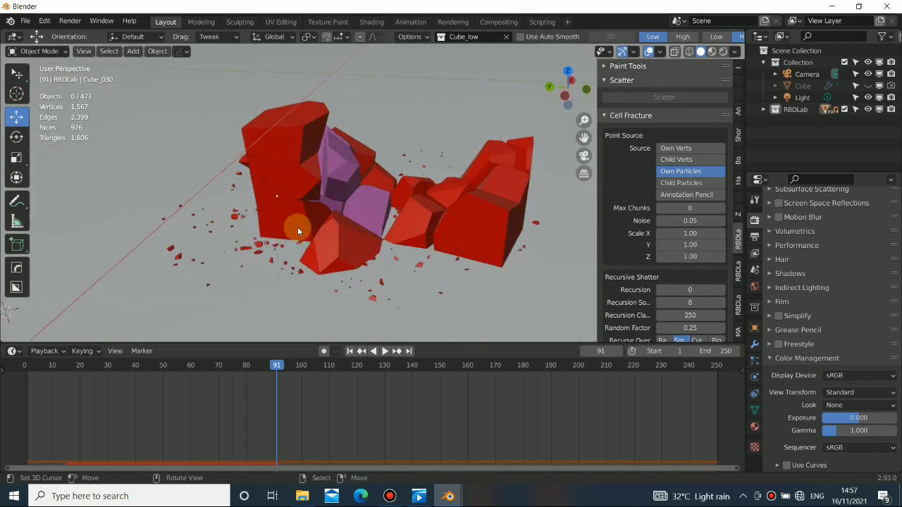
{"action": "scroll", "coordinate": [297, 227], "scroll_direction": "down", "scroll_amount": 4}
{"action": "middle_click_drag", "start_coordinate": [298, 222], "coordinate": [483, 191]}
{"action": "scroll", "coordinate": [317, 232], "scroll_direction": "up", "scroll_amount": 5}
{"action": "scroll", "coordinate": [249, 197], "scroll_direction": "down", "scroll_amount": 5}
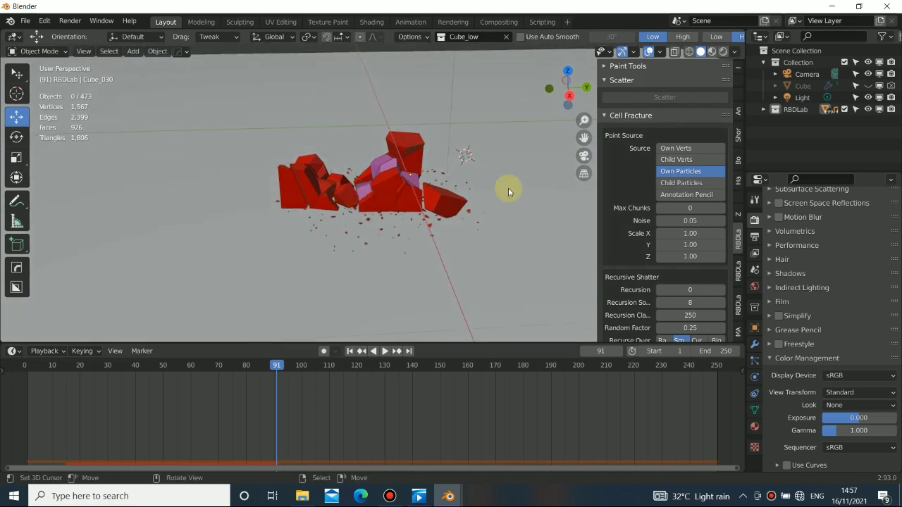
{"action": "scroll", "coordinate": [426, 234], "scroll_direction": "down", "scroll_amount": 5}
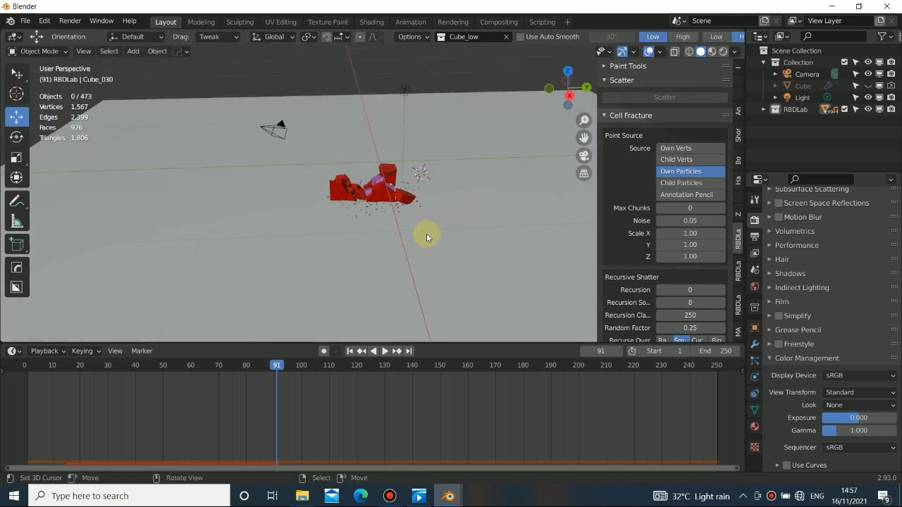